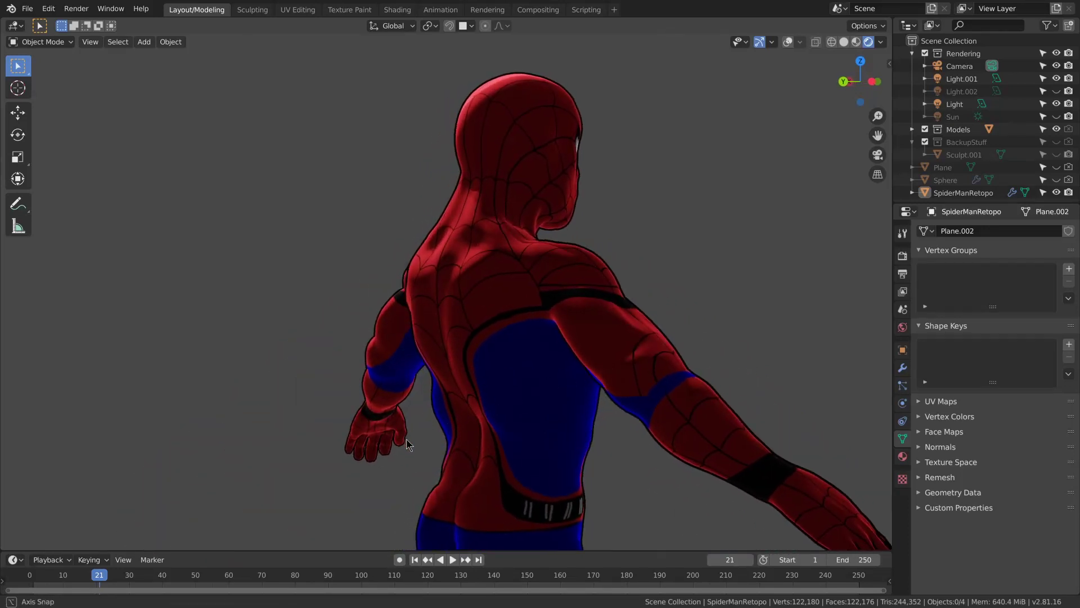
{"action": "middle_click_drag", "start_coordinate": [407, 444], "coordinate": [455, 397]}
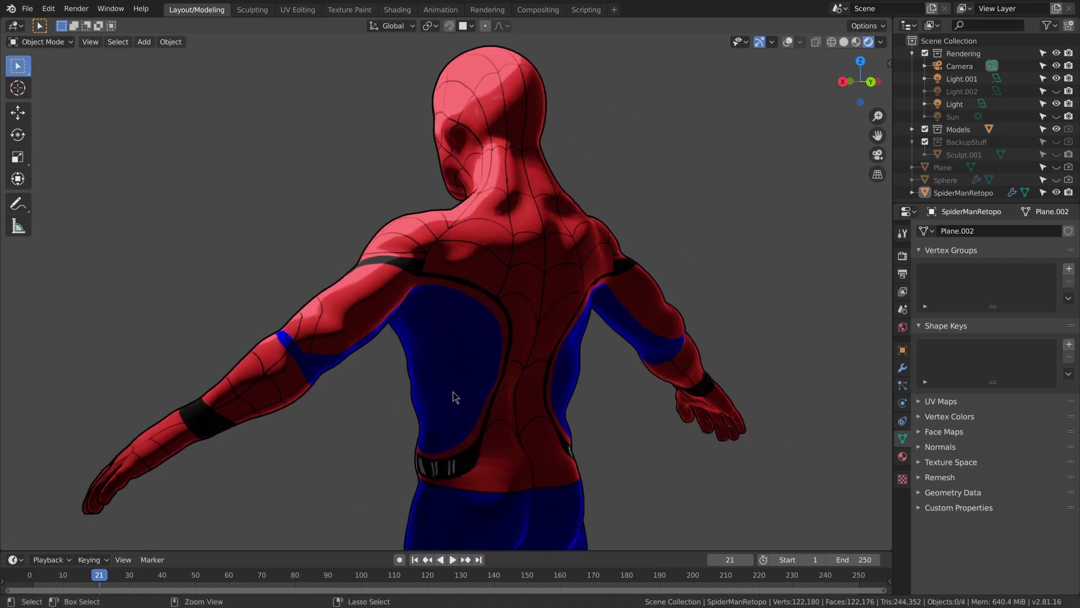
{"action": "scroll", "coordinate": [456, 396], "scroll_direction": "down", "scroll_amount": 3}
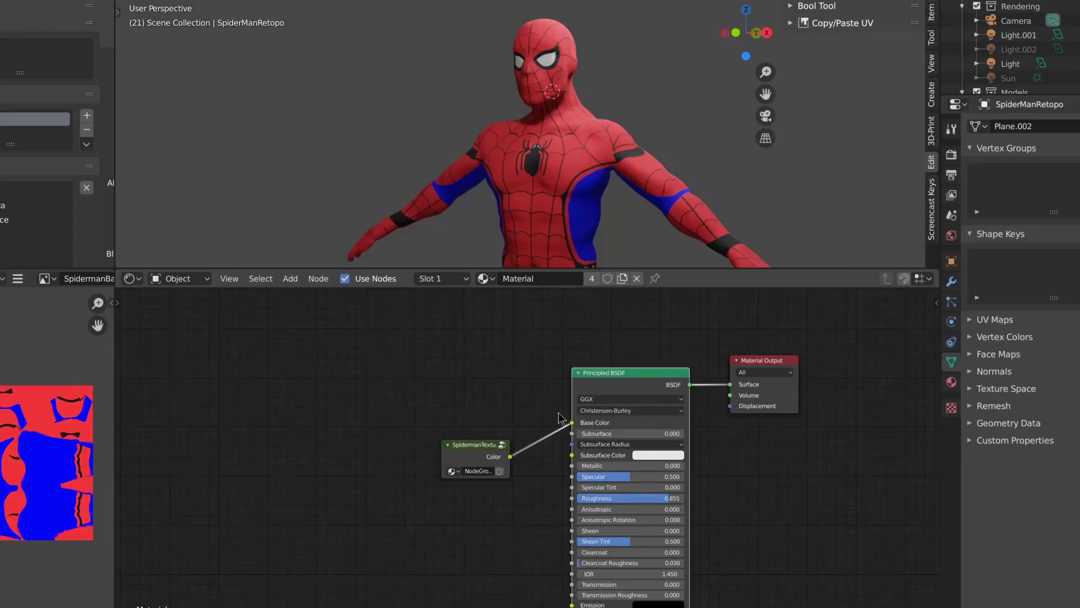
Step: Disconnect the Spiderman texture group from Base Color and the Principled BSDF from the Material Output, and move both nodes aside
{"action": "left_click_drag", "start_coordinate": [570, 423], "coordinate": [538, 438]}
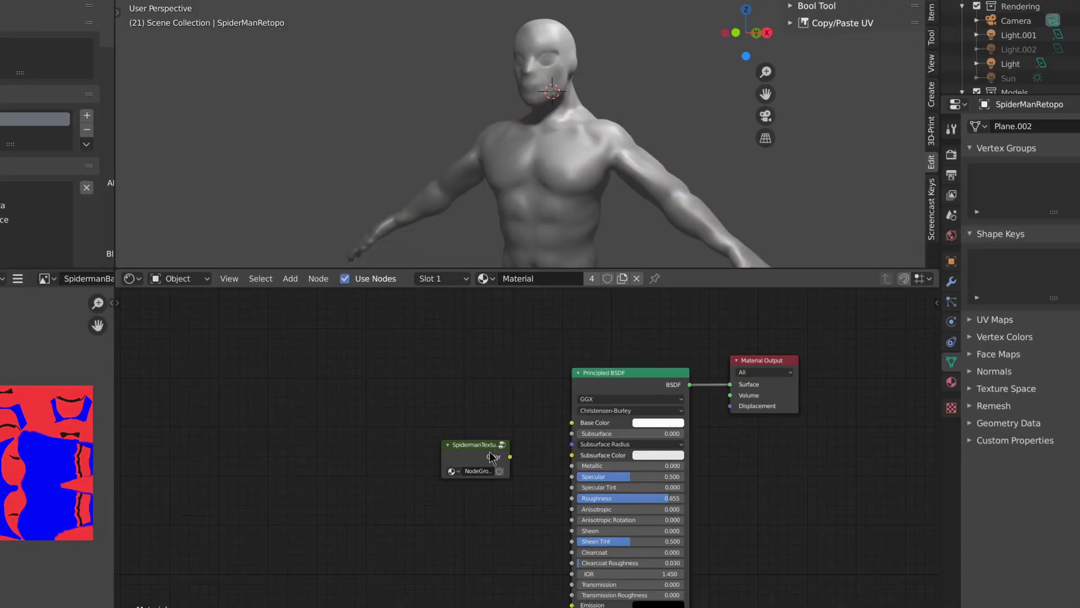
{"action": "left_click_drag", "start_coordinate": [469, 447], "coordinate": [345, 516]}
{"action": "left_click", "coordinate": [657, 423]}
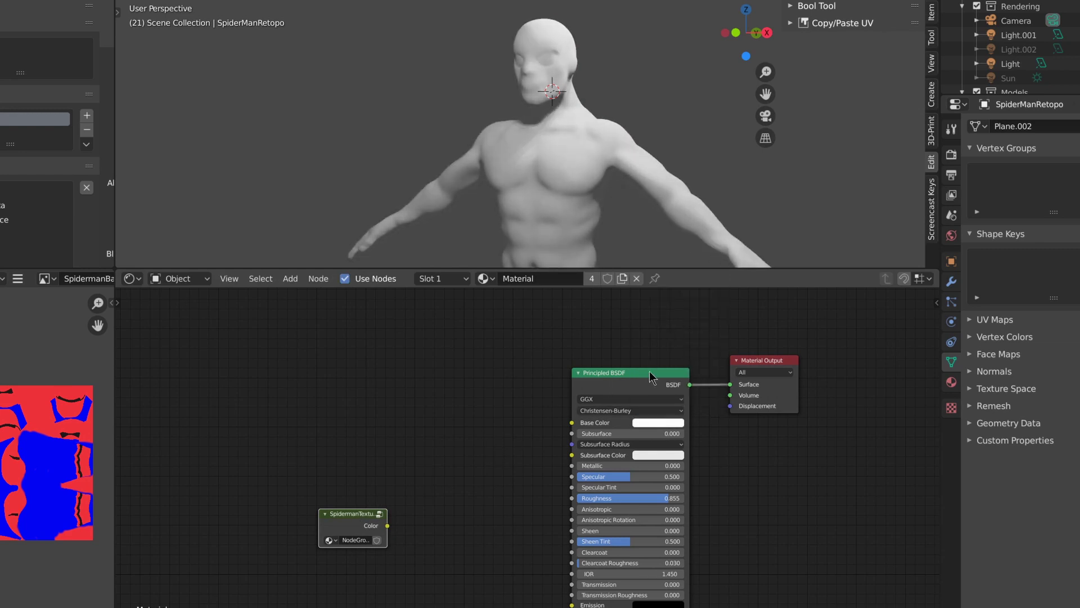
{"action": "left_click_drag", "start_coordinate": [729, 384], "coordinate": [250, 362]}
{"action": "left_click_drag", "start_coordinate": [351, 525], "coordinate": [352, 541]}
Step: Add a Shader to RGB node beside the Principled BSDF and connect the BSDF output to its Shader input
{"action": "key", "text": "shift+a"}
{"action": "left_click", "coordinate": [335, 367]}
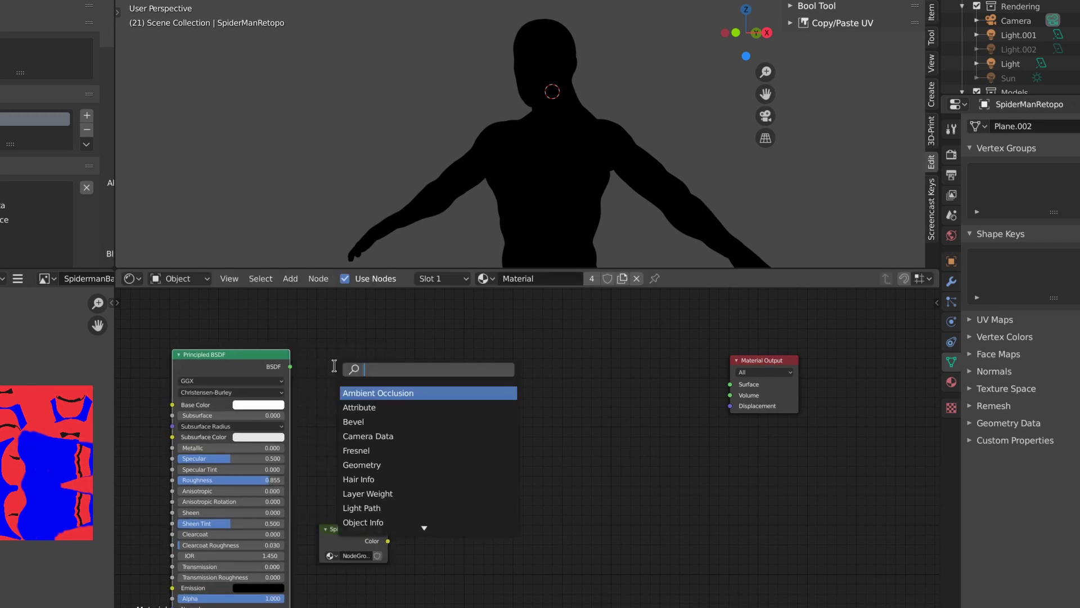
{"action": "type", "text": "shader to"}
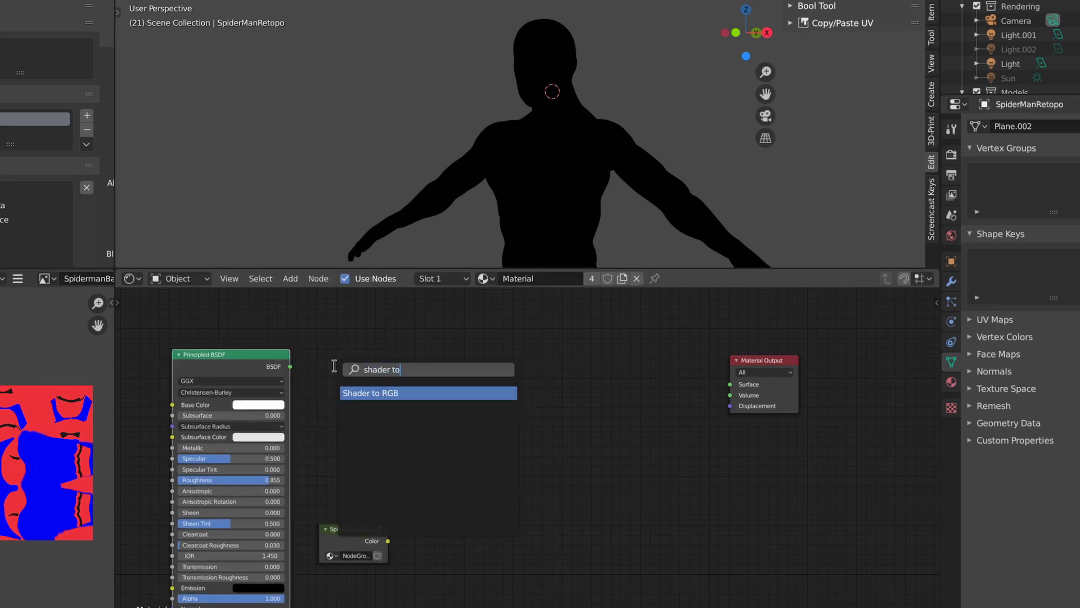
{"action": "key", "text": "Return"}
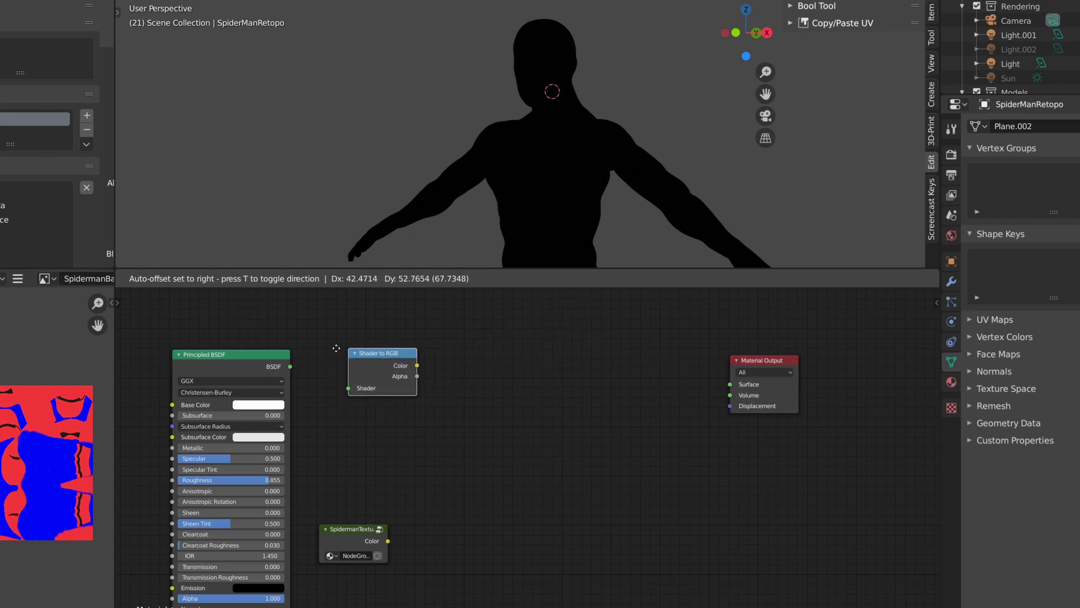
{"action": "left_click", "coordinate": [305, 351]}
{"action": "left_click", "coordinate": [293, 372]}
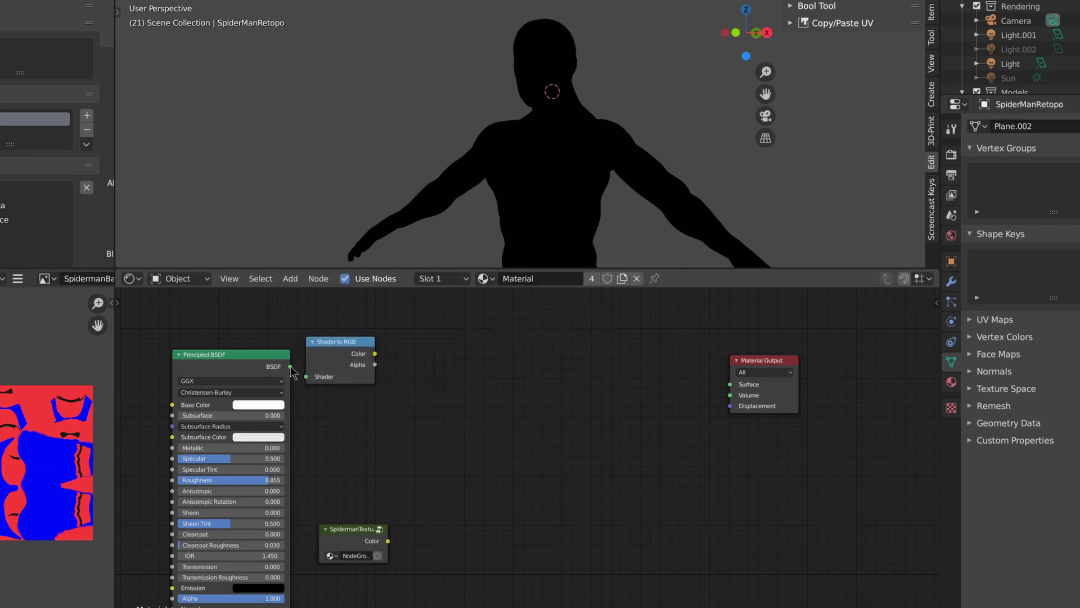
{"action": "left_click_drag", "start_coordinate": [290, 366], "coordinate": [307, 377]}
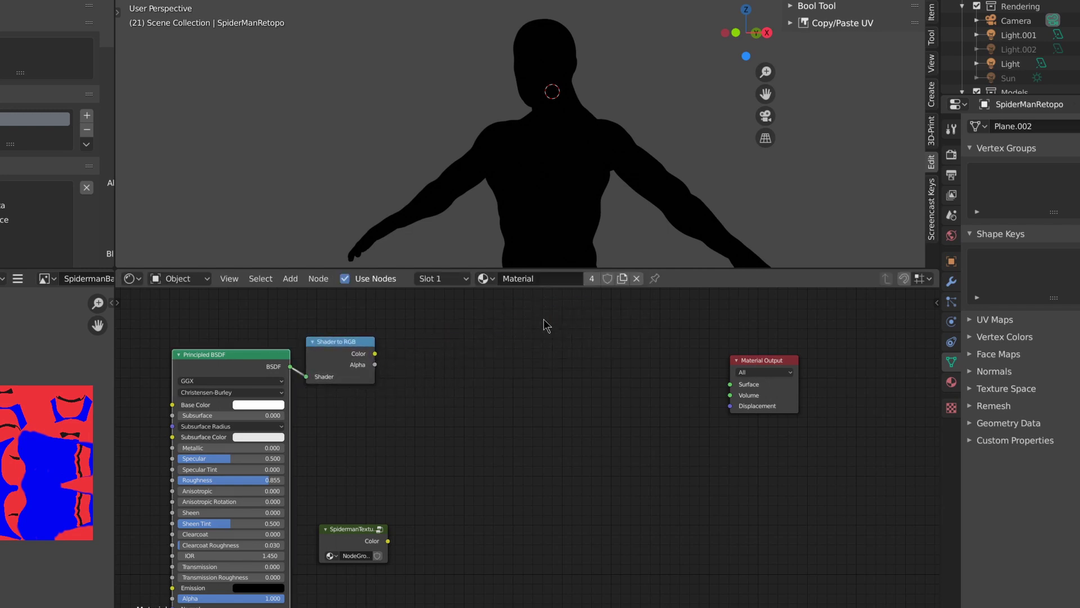
Step: Add a ColorRamp fed by the Shader to RGB colour and connect its Color output to the Material Output's Surface
{"action": "key", "text": "shift+a"}
{"action": "left_click", "coordinate": [436, 360]}
{"action": "type", "text": "c"}
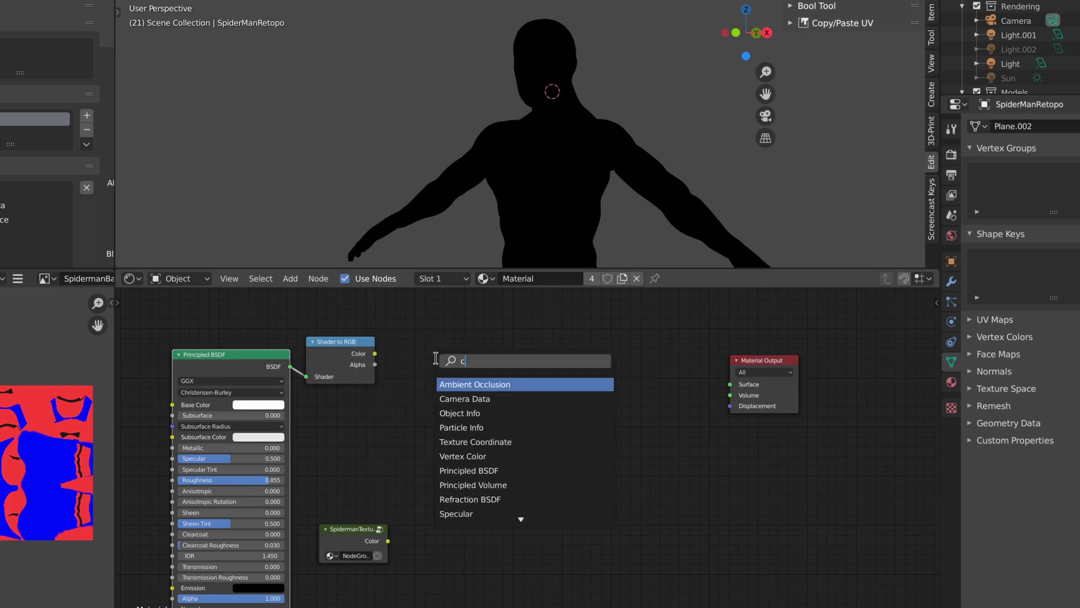
{"action": "type", "text": "olor r"}
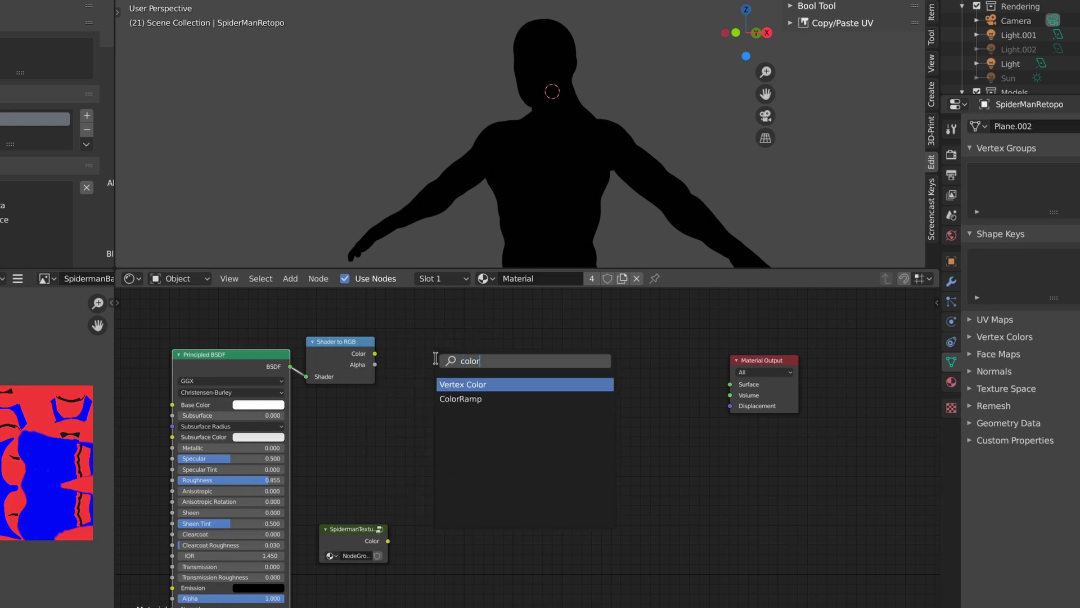
{"action": "key", "text": "Down"}
{"action": "key", "text": "Return"}
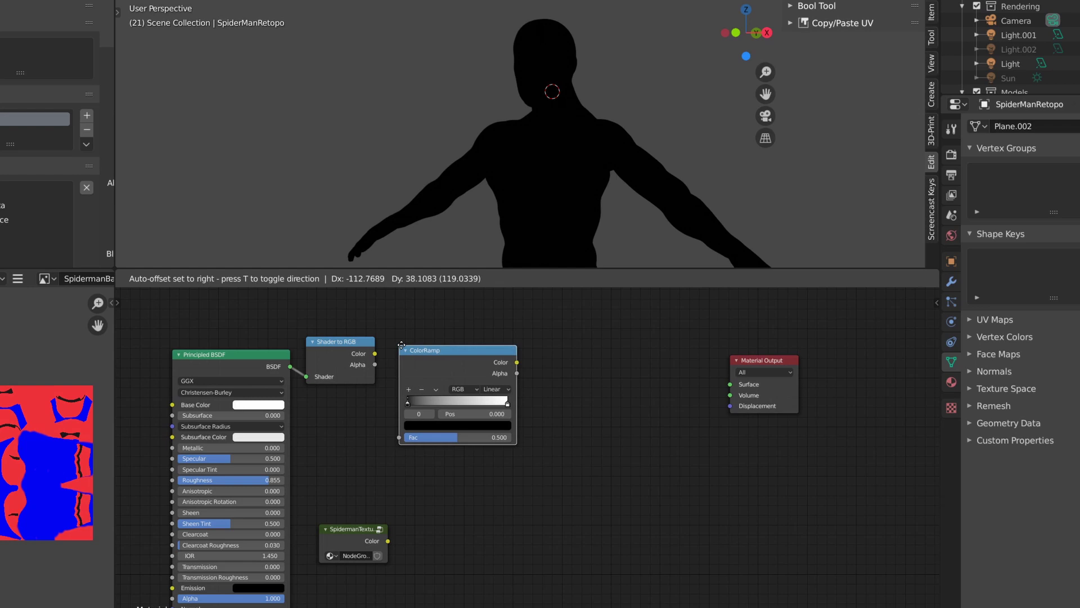
{"action": "left_click", "coordinate": [394, 340]}
{"action": "left_click_drag", "start_coordinate": [375, 353], "coordinate": [396, 432]}
{"action": "left_click_drag", "start_coordinate": [515, 357], "coordinate": [731, 384]}
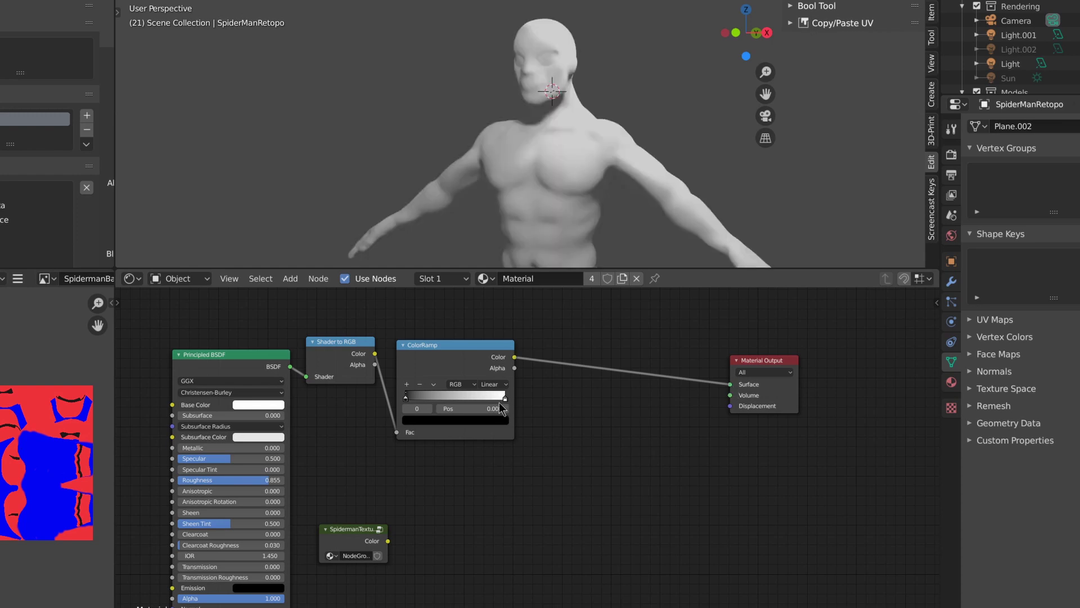
Step: Add a ColorRamp stop at about position 0.233 and make it black
{"action": "left_click", "coordinate": [407, 384]}
{"action": "left_click_drag", "start_coordinate": [454, 403], "coordinate": [427, 400]}
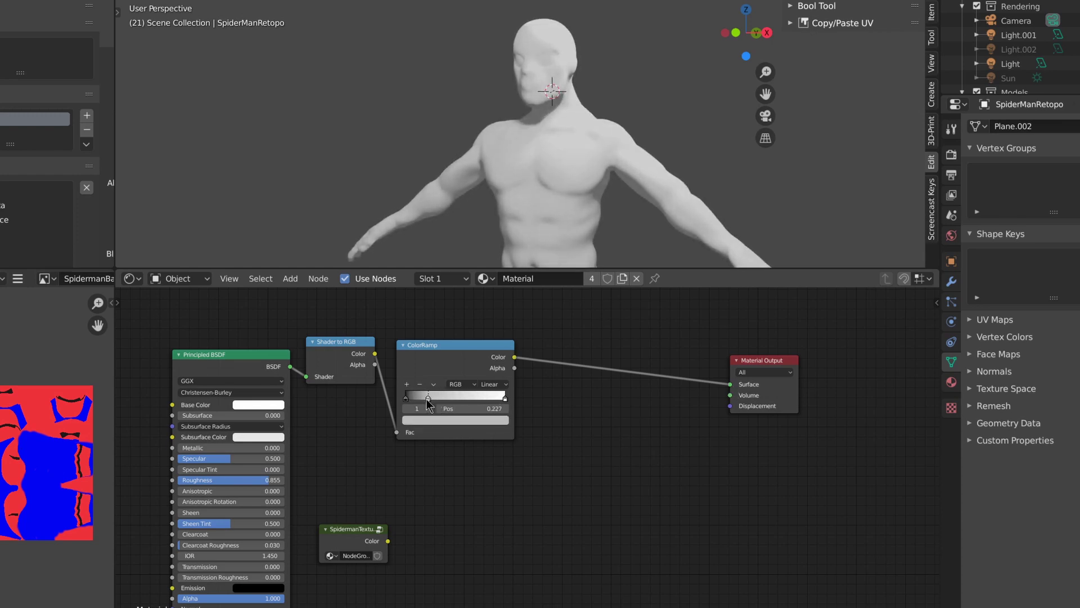
{"action": "left_click", "coordinate": [432, 421]}
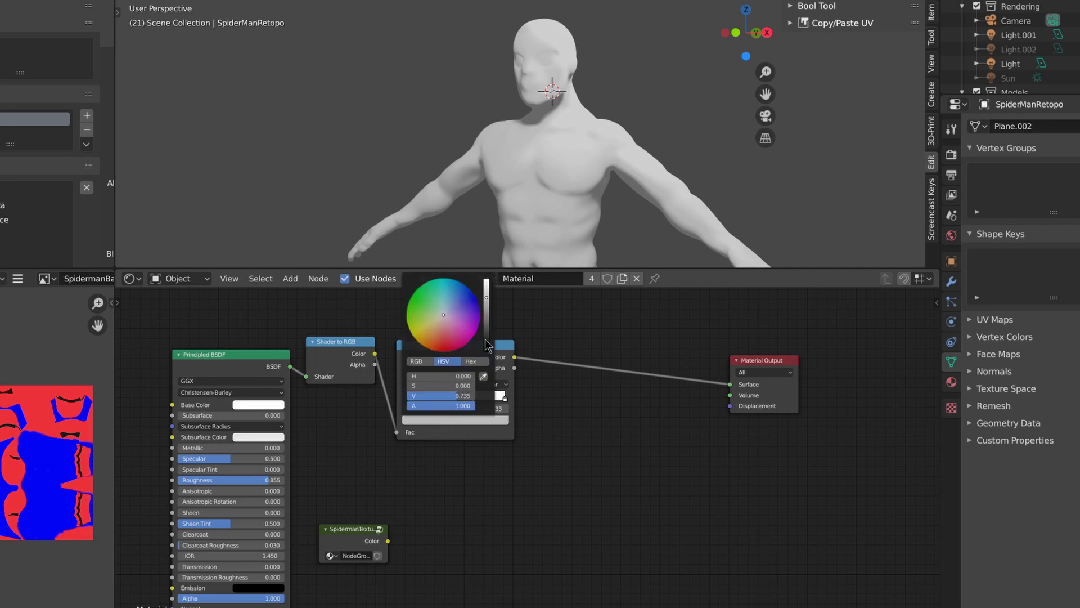
{"action": "left_click", "coordinate": [486, 335]}
{"action": "left_click_drag", "start_coordinate": [486, 335], "coordinate": [488, 358]}
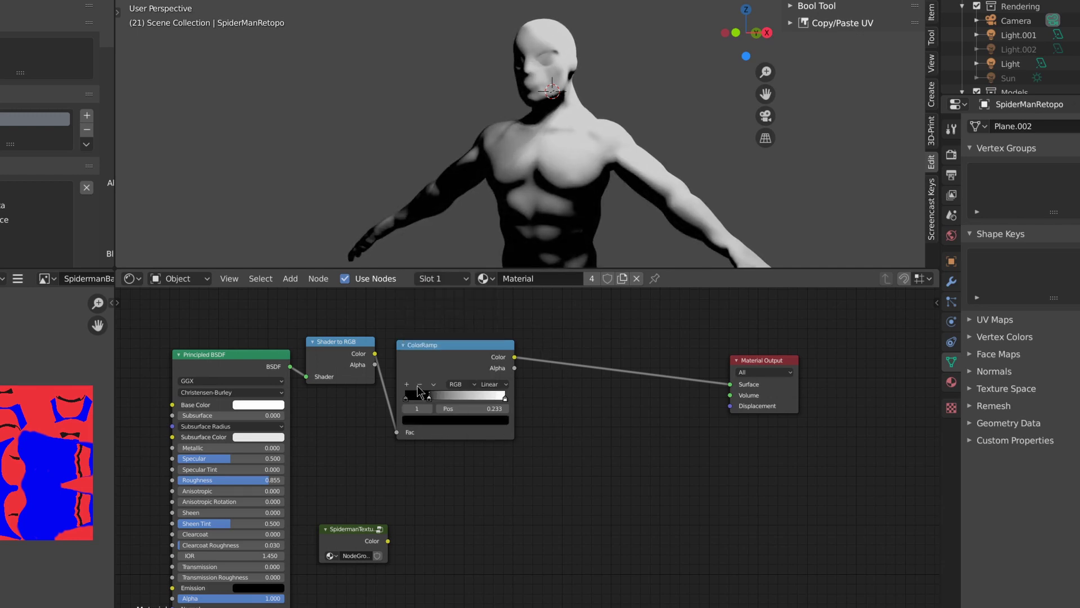
Step: Add another ColorRamp stop at about position 0.868 and make it white
{"action": "left_click", "coordinate": [407, 385]}
{"action": "left_click_drag", "start_coordinate": [420, 404], "coordinate": [491, 426]}
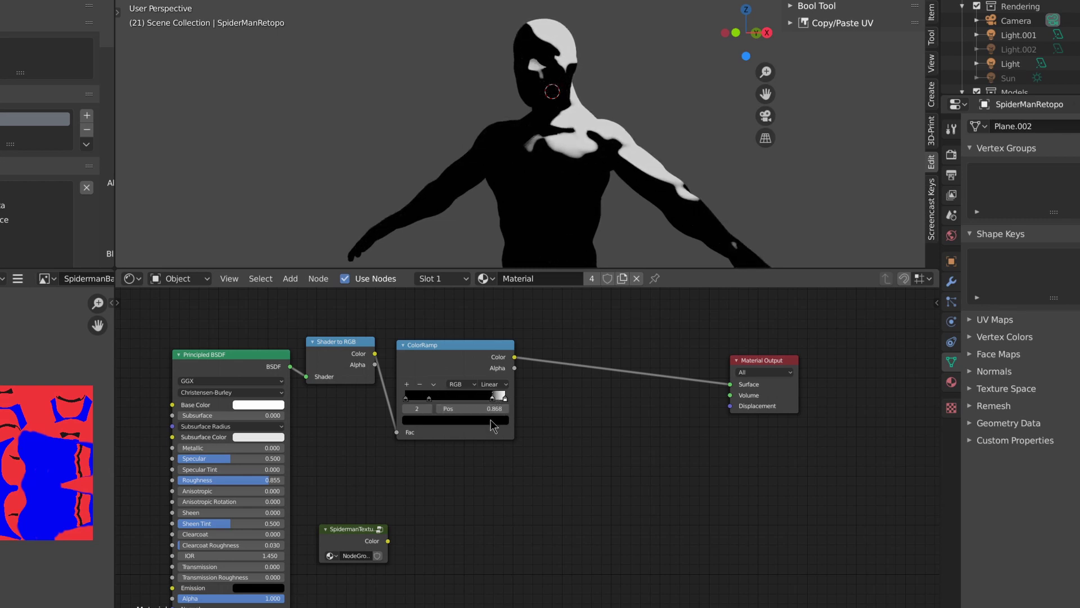
{"action": "left_click", "coordinate": [491, 421]}
{"action": "left_click_drag", "start_coordinate": [488, 337], "coordinate": [487, 280]}
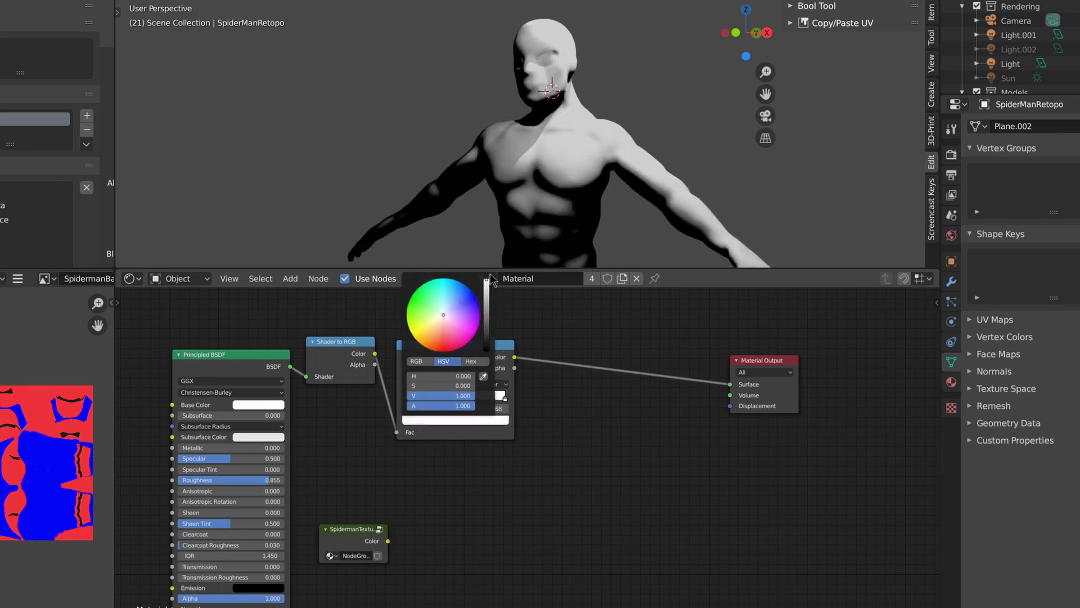
Step: Move the ColorRamp's last stop to about position 0.982 and enter 1.7 for its colour's alpha
{"action": "left_click", "coordinate": [507, 397]}
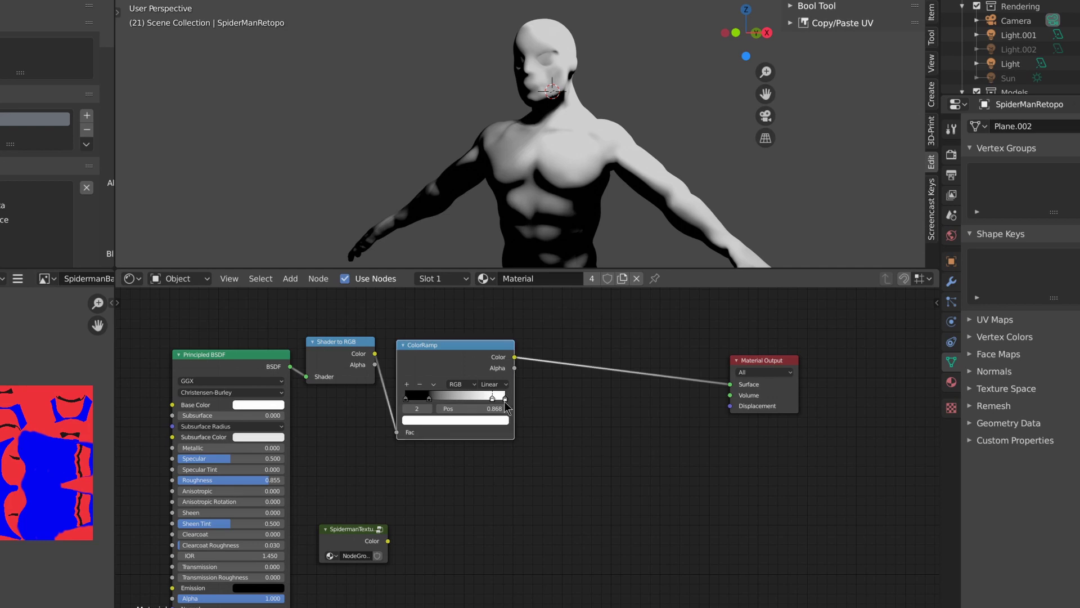
{"action": "left_click_drag", "start_coordinate": [505, 399], "coordinate": [504, 400]}
{"action": "left_click", "coordinate": [497, 421]}
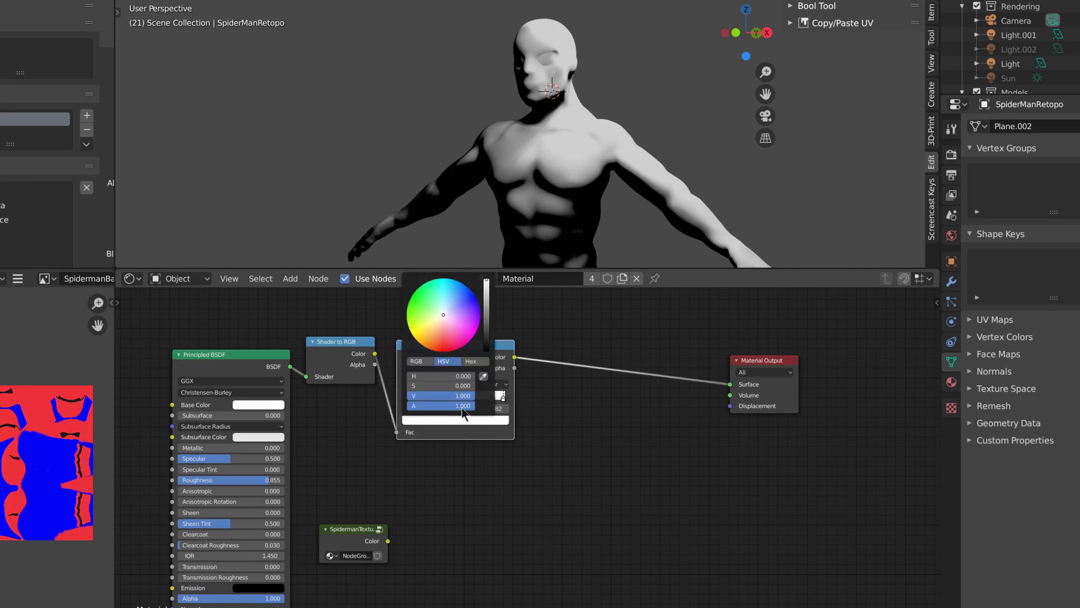
{"action": "left_click", "coordinate": [462, 406]}
{"action": "type", "text": "1.7"}
{"action": "key", "text": "Return"}
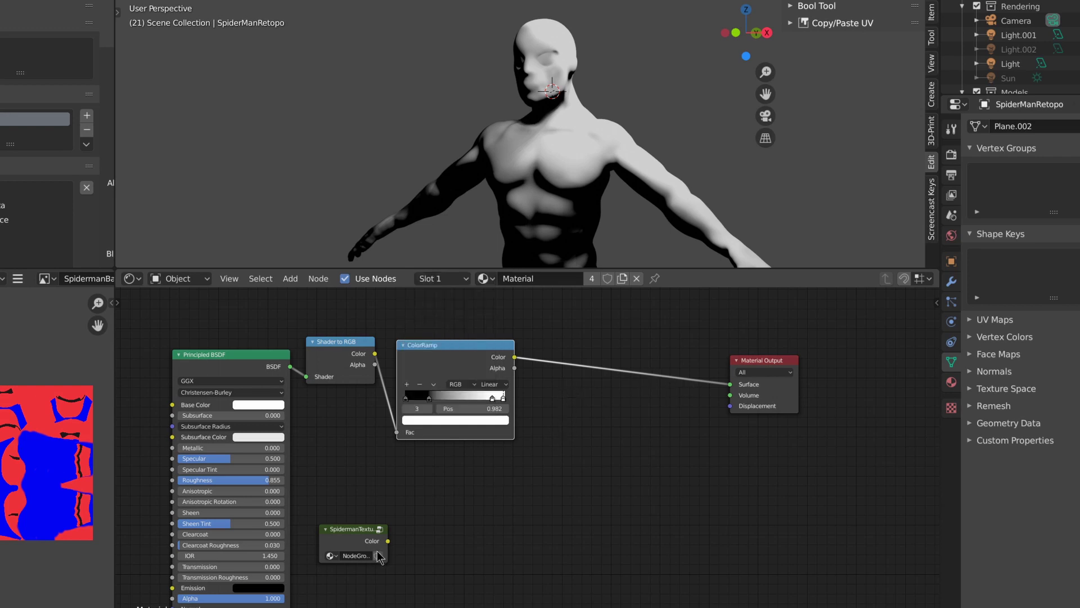
Step: Move the Spiderman texture group below the ColorRamp and insert a MixRGB node between the ColorRamp and the Material Output
{"action": "left_click_drag", "start_coordinate": [358, 542], "coordinate": [437, 515]}
{"action": "key", "text": "shift+a"}
{"action": "type", "text": "s"}
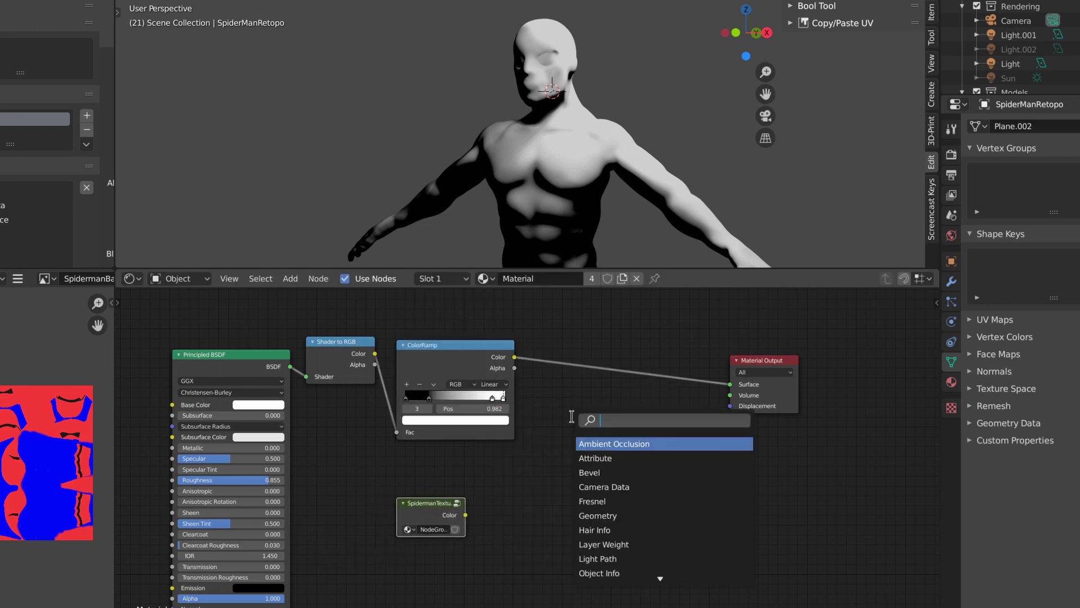
{"action": "type", "text": "mixr"}
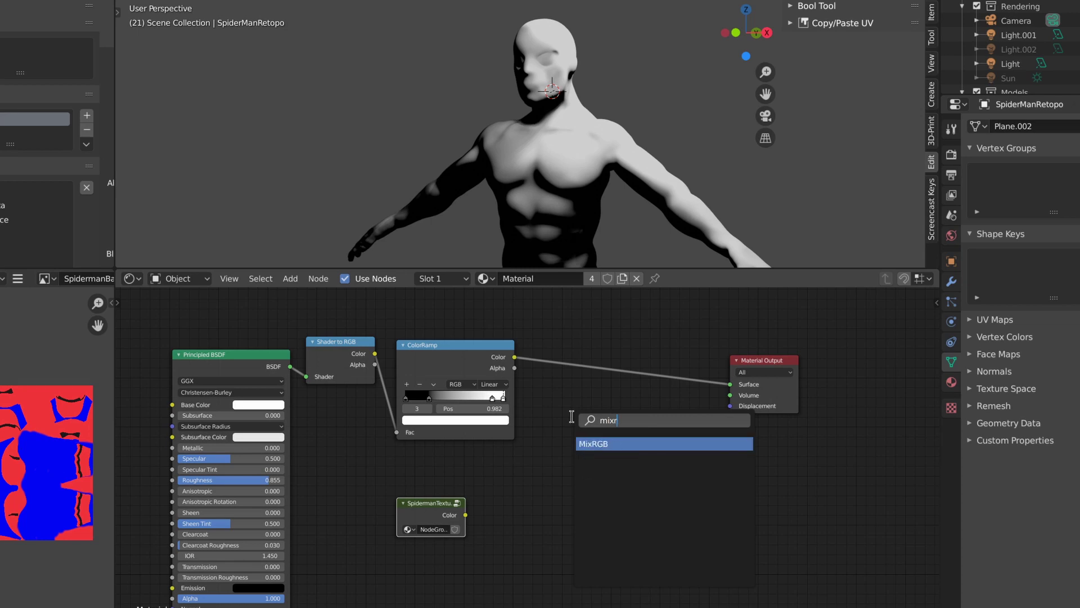
{"action": "key", "text": "Return"}
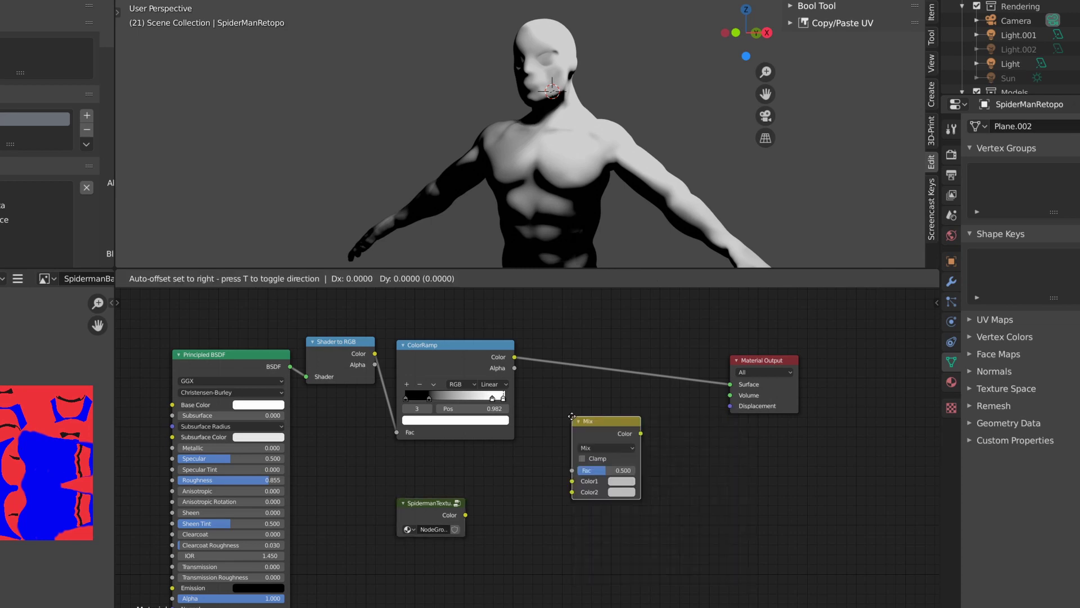
{"action": "left_click", "coordinate": [600, 335]}
Step: Set the mix node to Multiply with a factor of 1.000 and connect the Spiderman texture group's colour to Color2
{"action": "left_click", "coordinate": [633, 367]}
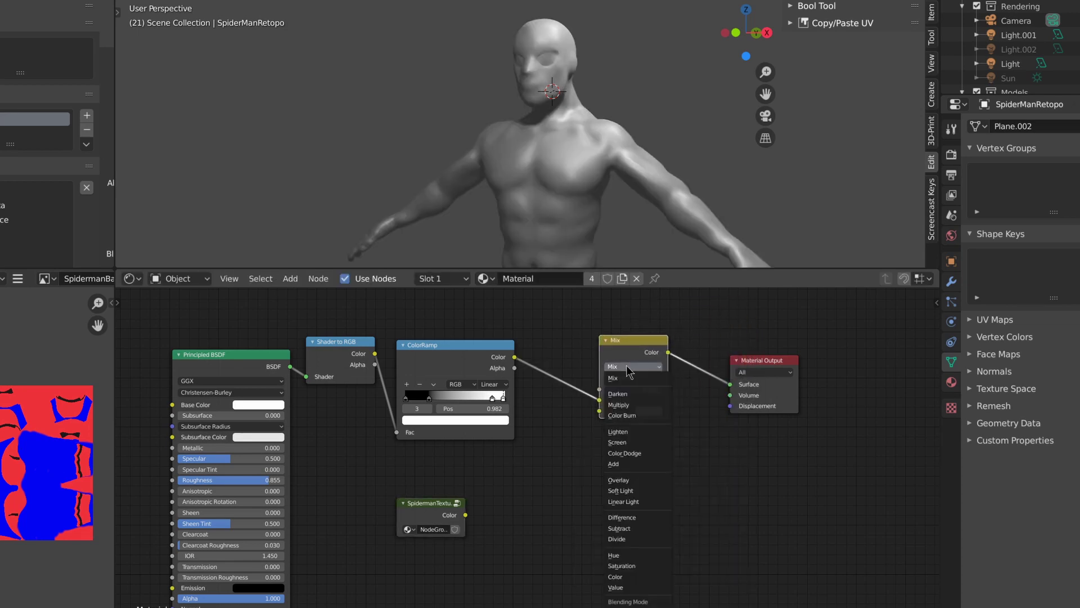
{"action": "left_click", "coordinate": [631, 405]}
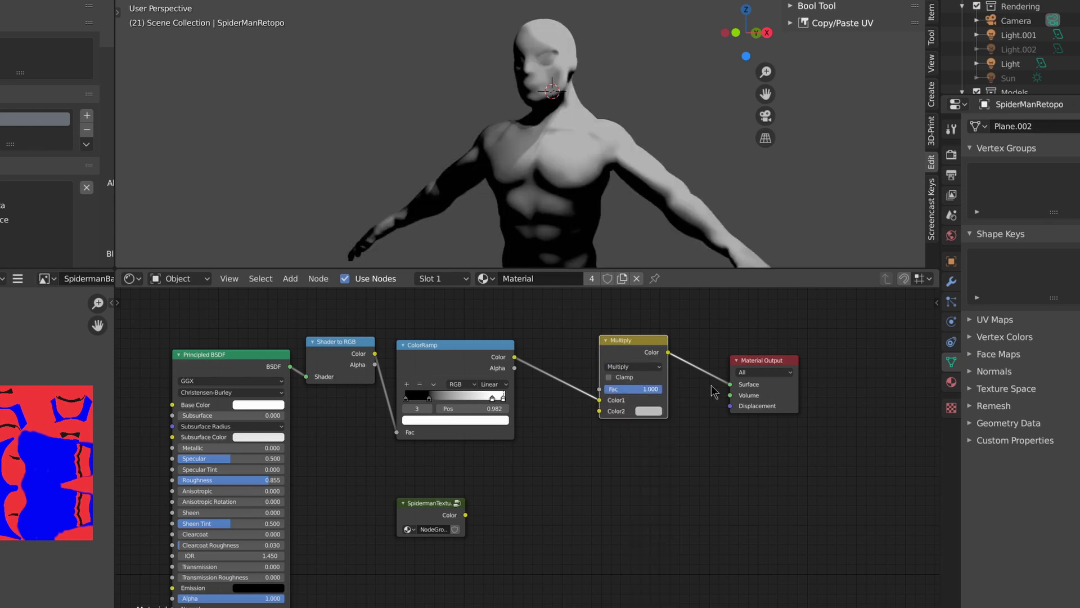
{"action": "mouse_move", "coordinate": [600, 412]}
{"action": "left_mouse_down"}
{"action": "mouse_move", "coordinate": [485, 512]}
{"action": "mouse_move", "coordinate": [465, 514]}
{"action": "mouse_move", "coordinate": [542, 467]}
{"action": "left_mouse_up"}
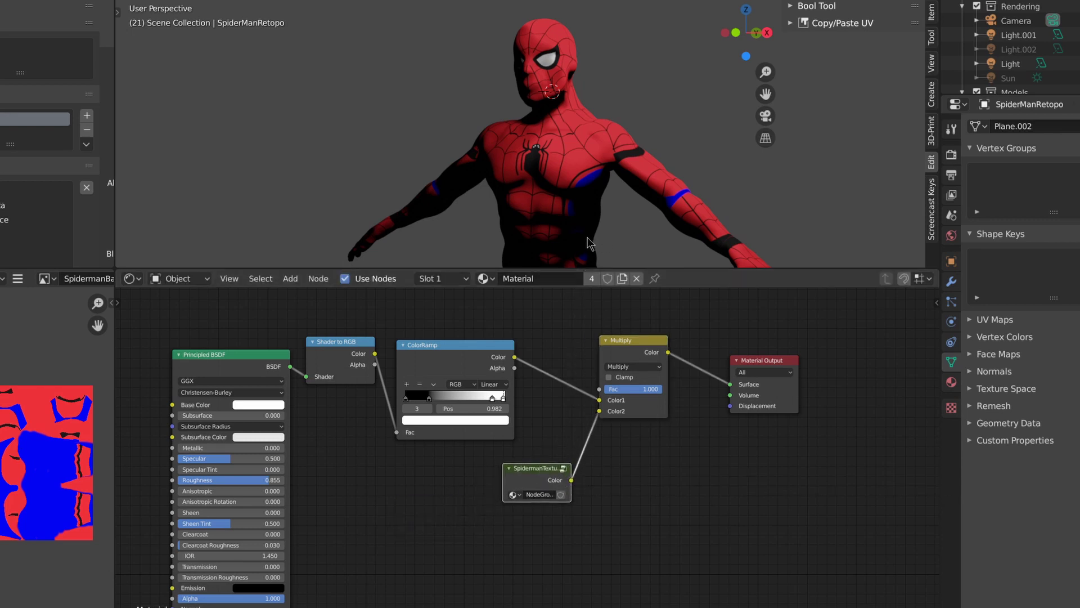
Step: Spread out the Principled BSDF, Shader to RGB and ColorRamp nodes to make room in the node tree
{"action": "middle_click_drag", "start_coordinate": [585, 243], "coordinate": [606, 244]}
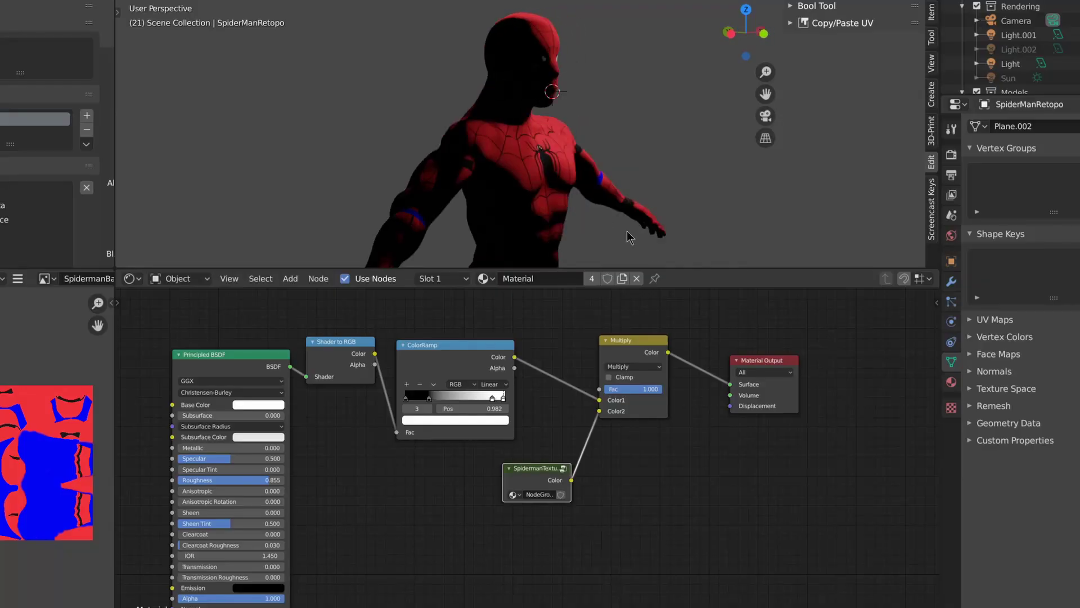
{"action": "middle_click_drag", "start_coordinate": [634, 234], "coordinate": [605, 237]}
{"action": "middle_click_drag", "start_coordinate": [494, 372], "coordinate": [502, 425]}
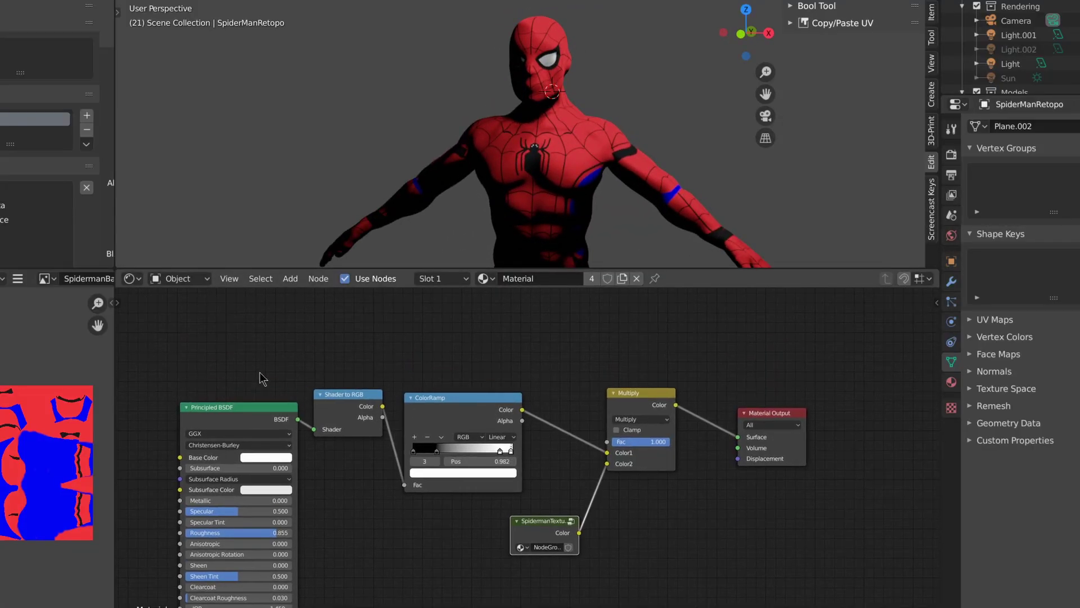
{"action": "middle_click_drag", "start_coordinate": [450, 248], "coordinate": [586, 177]}
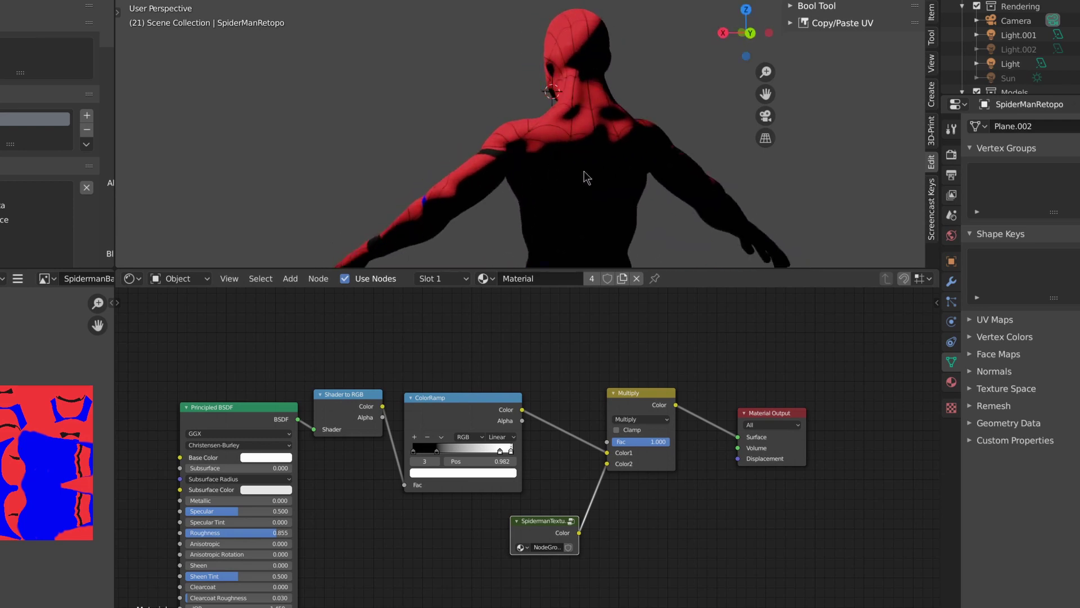
{"action": "middle_click_drag", "start_coordinate": [588, 238], "coordinate": [663, 195]}
{"action": "left_click_drag", "start_coordinate": [347, 395], "coordinate": [342, 430]}
{"action": "left_click_drag", "start_coordinate": [227, 420], "coordinate": [150, 458]}
{"action": "left_click_drag", "start_coordinate": [445, 411], "coordinate": [437, 430]}
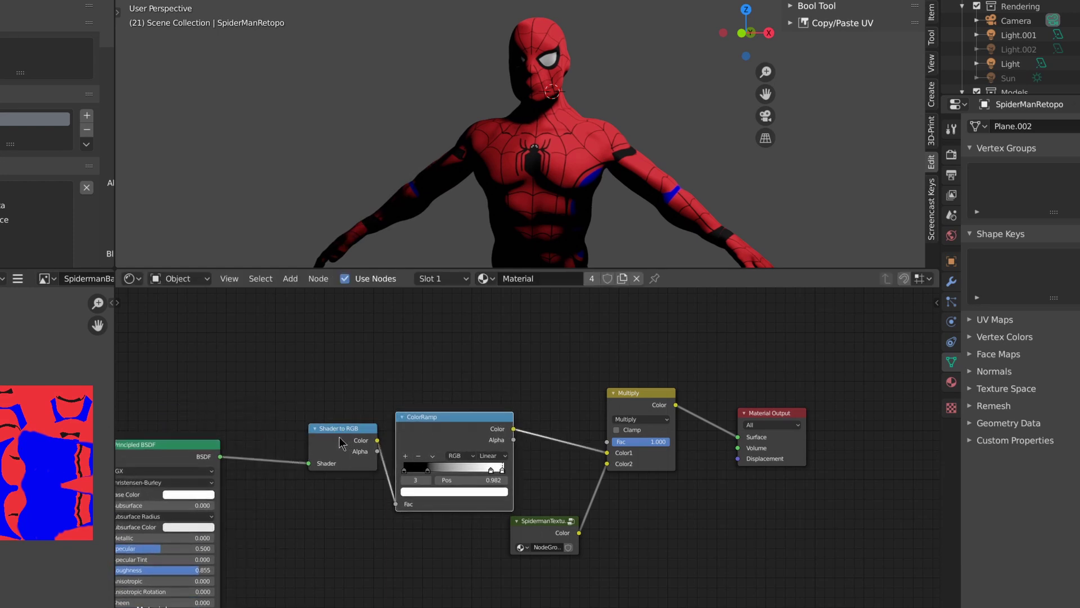
{"action": "left_click_drag", "start_coordinate": [345, 436], "coordinate": [318, 453]}
Step: Add a Fresnel node above the ColorRamp and preview its output on the model through a Viewer node
{"action": "key", "text": "shift+a"}
{"action": "left_click", "coordinate": [383, 330]}
{"action": "type", "text": "fresnel"}
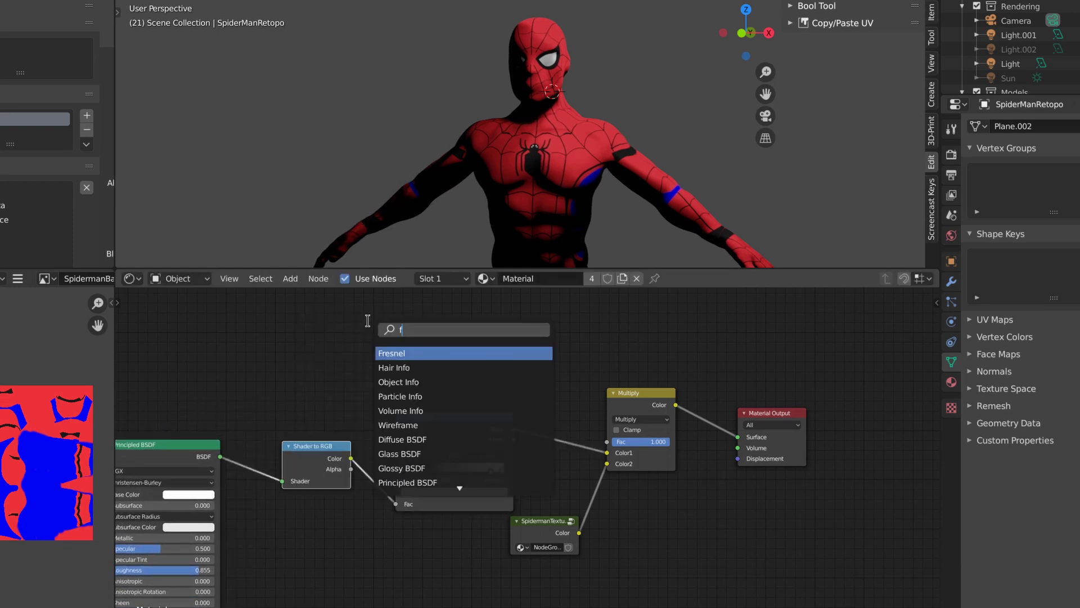
{"action": "key", "text": "Return"}
{"action": "left_click", "coordinate": [429, 323]}
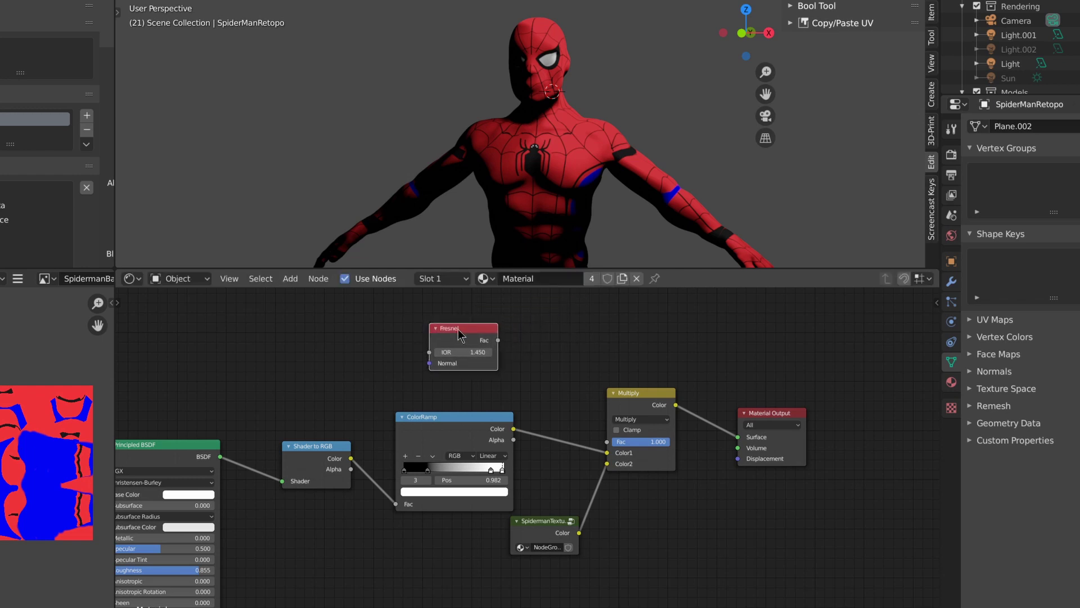
{"action": "left_click", "coordinate": [462, 338], "text": "ctrl+shift"}
{"action": "middle_click_drag", "start_coordinate": [607, 173], "coordinate": [508, 297]}
{"action": "left_click_drag", "start_coordinate": [454, 336], "coordinate": [363, 347]}
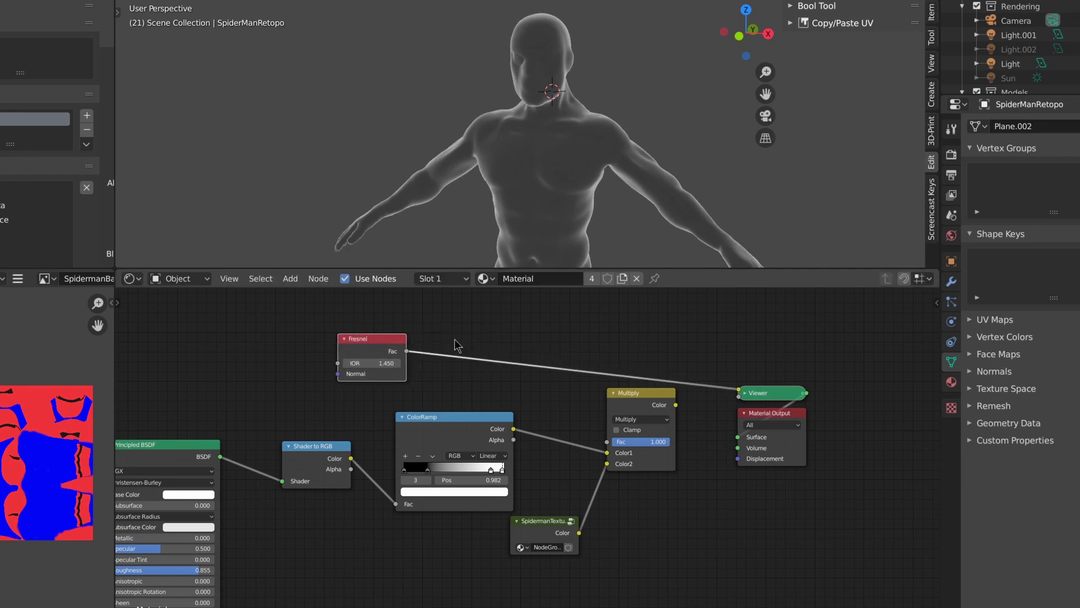
Step: Insert a Math node between the Fresnel and Viewer nodes and set its operation to Power
{"action": "key", "text": "shift+a"}
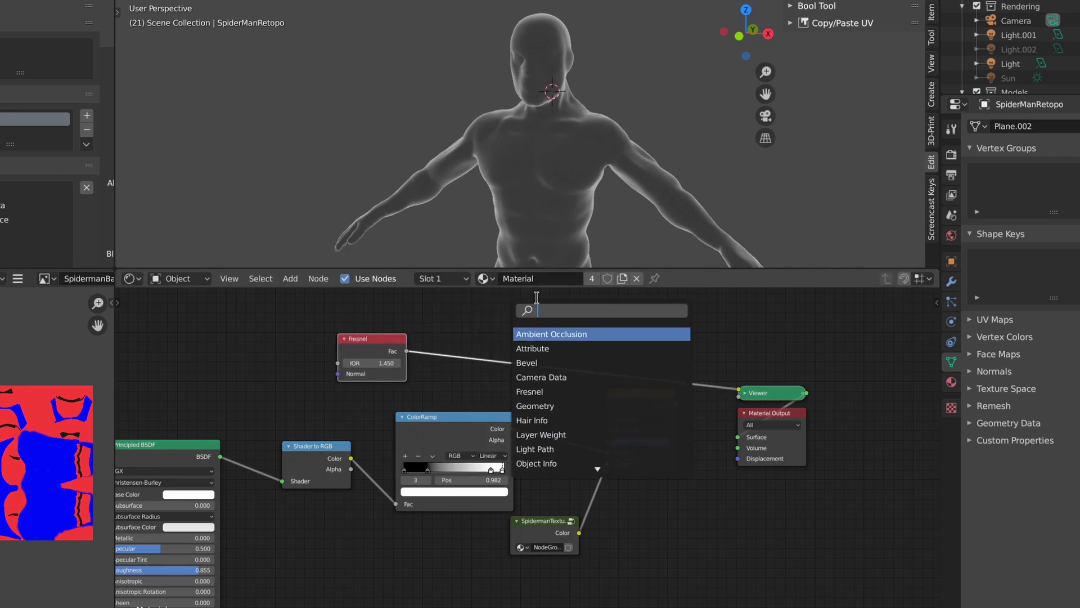
{"action": "type", "text": "math"}
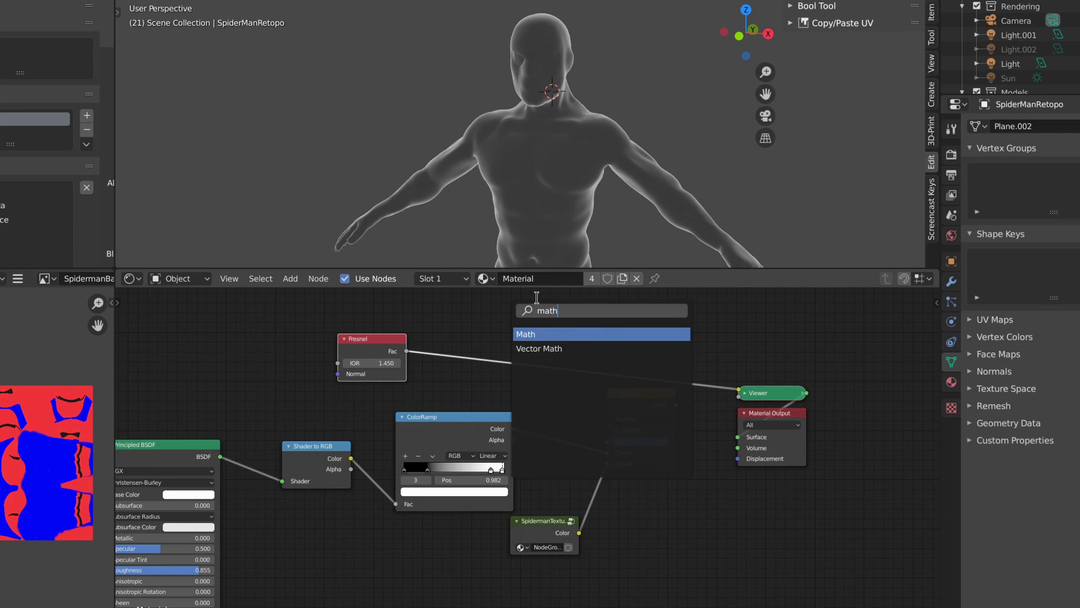
{"action": "key", "text": "Return"}
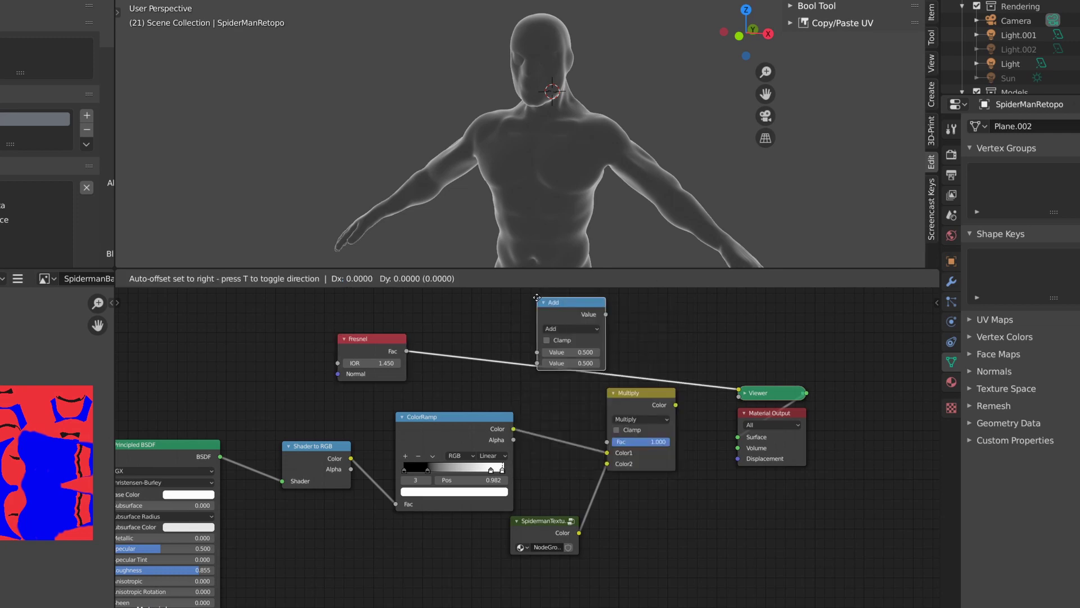
{"action": "left_click", "coordinate": [474, 311]}
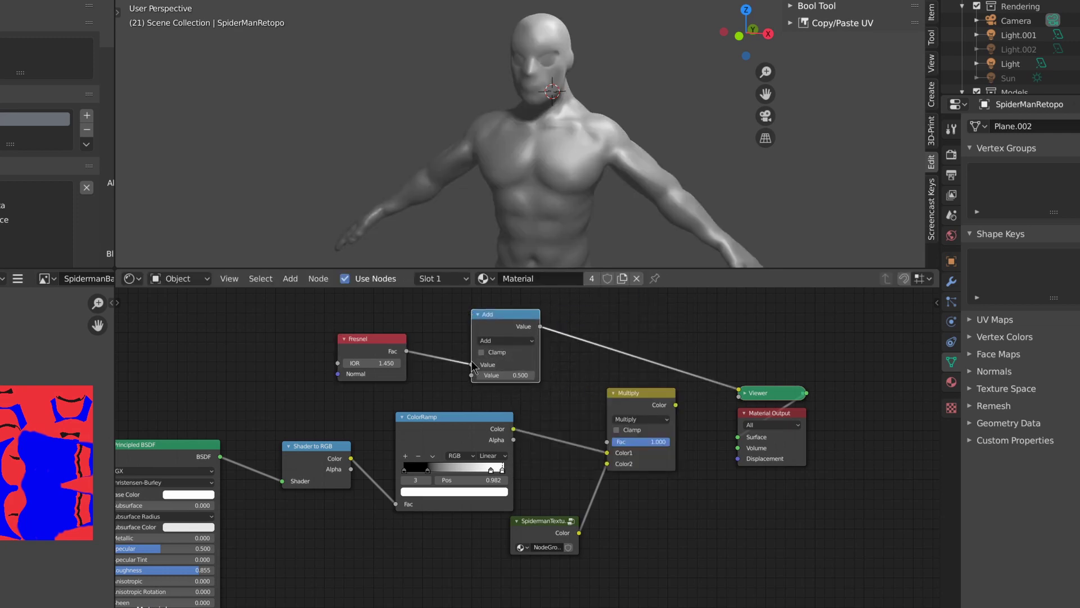
{"action": "left_click", "coordinate": [506, 340]}
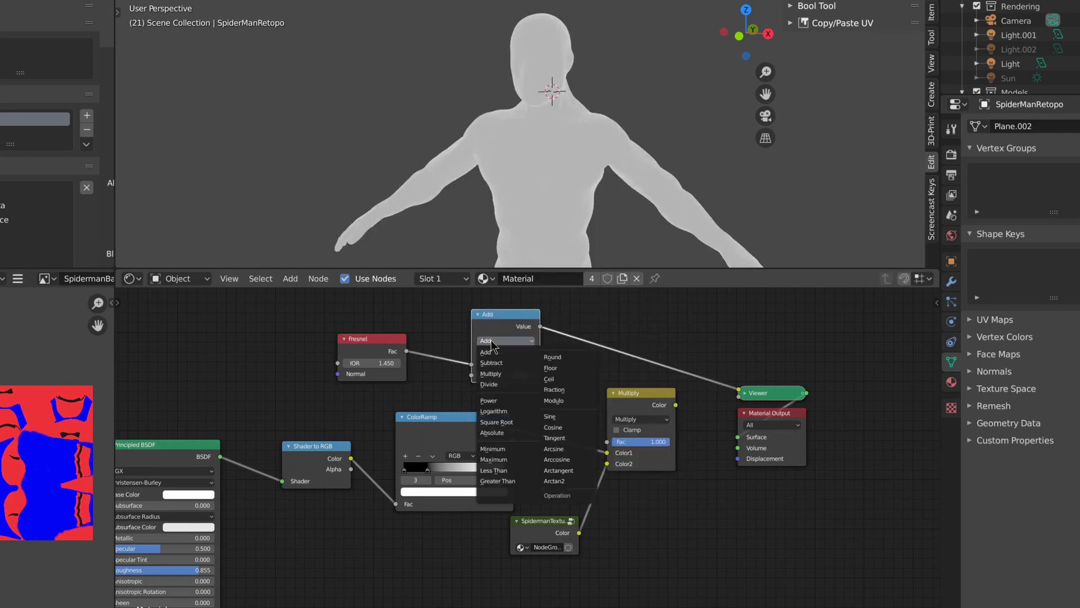
{"action": "left_click", "coordinate": [513, 401]}
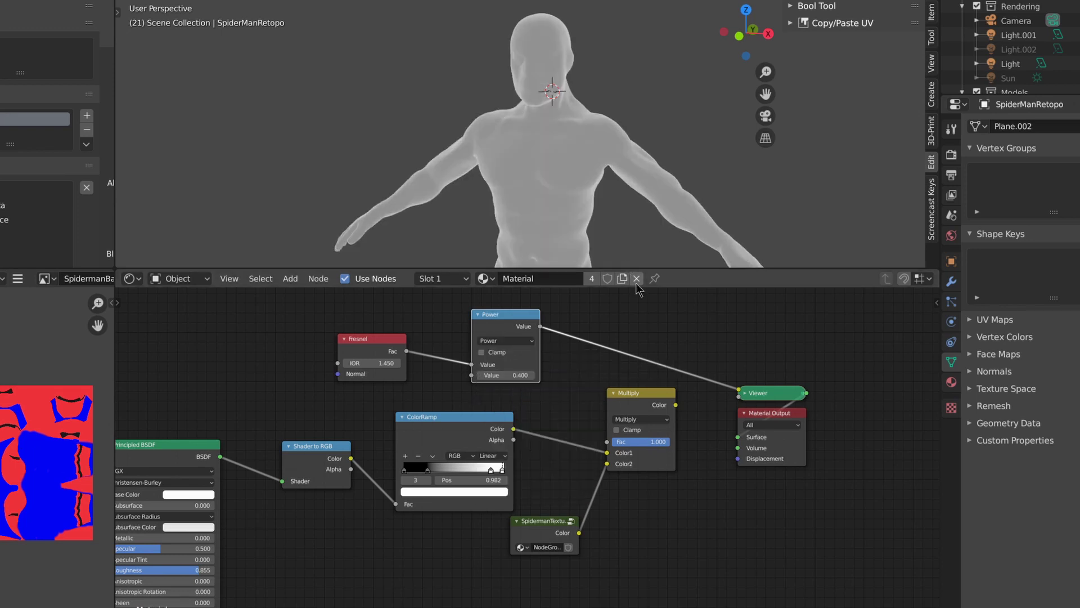
Step: Try an exponent of 2.6 on the Power node and settle on 1.500
{"action": "left_click", "coordinate": [521, 375]}
{"action": "type", "text": "2.6"}
{"action": "key", "text": "Return"}
{"action": "left_click", "coordinate": [525, 375]}
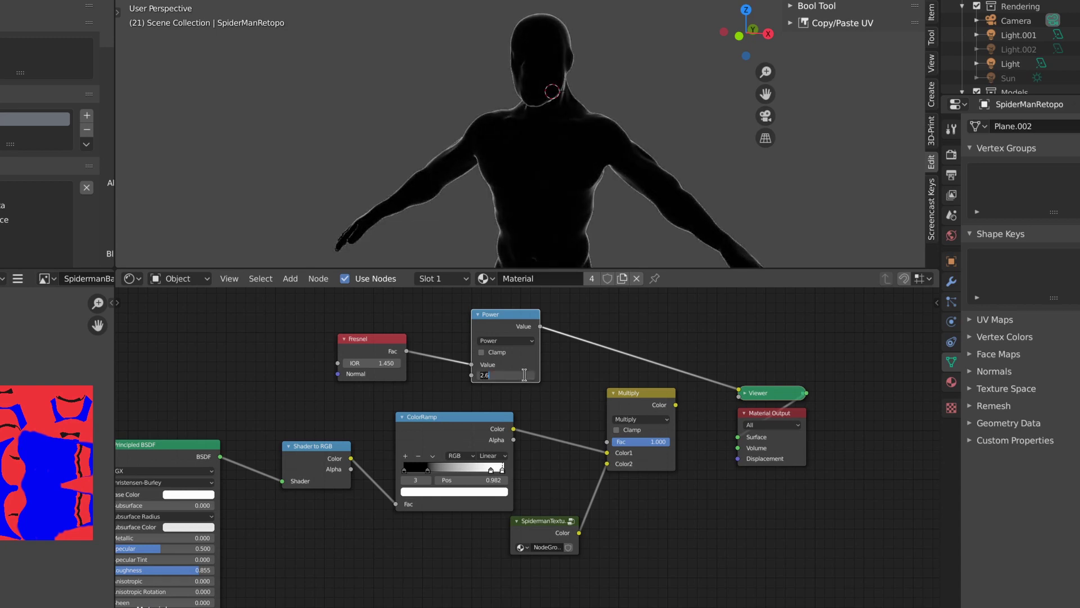
{"action": "key", "text": "Return"}
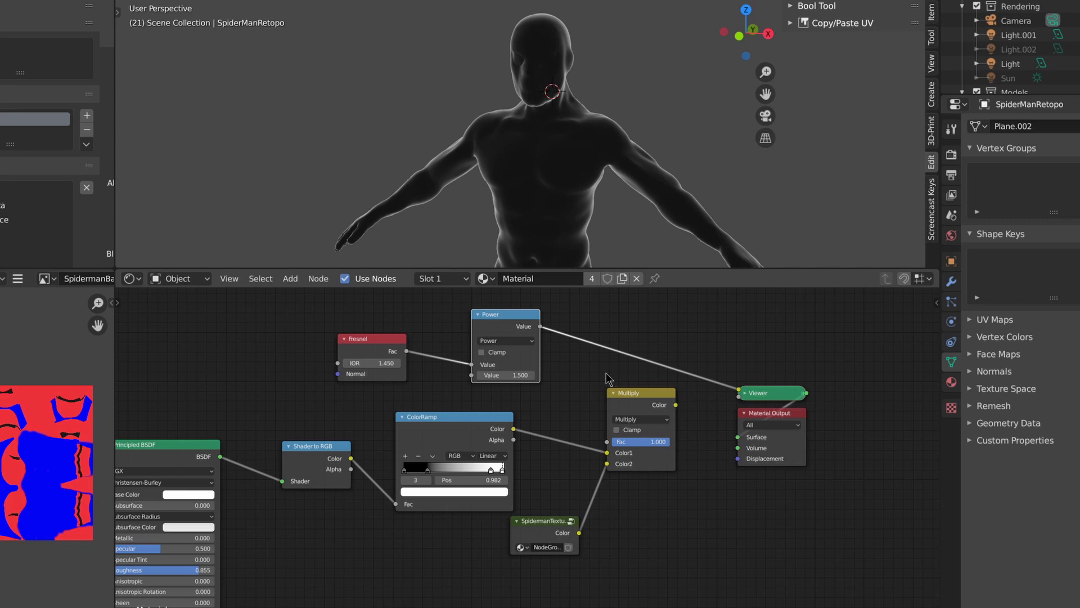
Step: Duplicate the Multiply node, place the copy after the Power node and connect its colour to Color1 of the original Multiply node
{"action": "left_click", "coordinate": [623, 401]}
{"action": "key", "text": "shift+d"}
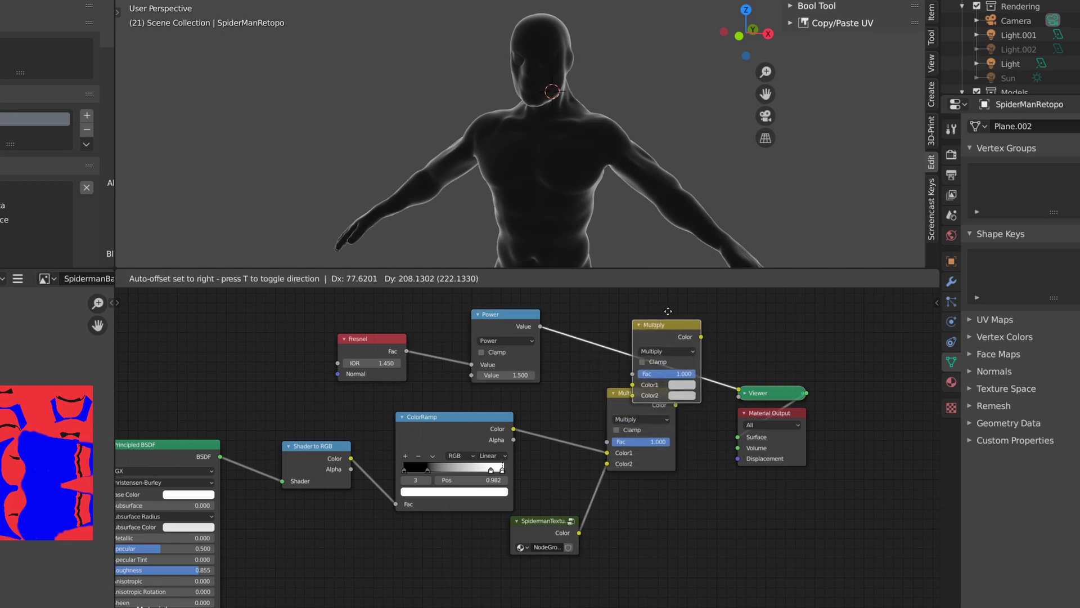
{"action": "left_click", "coordinate": [630, 292]}
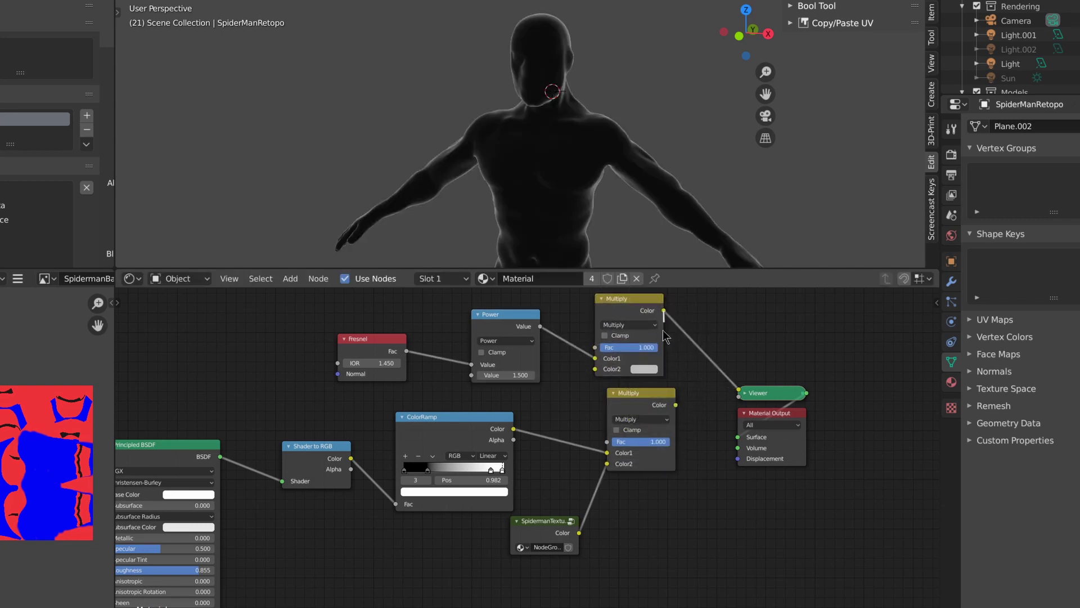
{"action": "left_click_drag", "start_coordinate": [664, 310], "coordinate": [607, 452]}
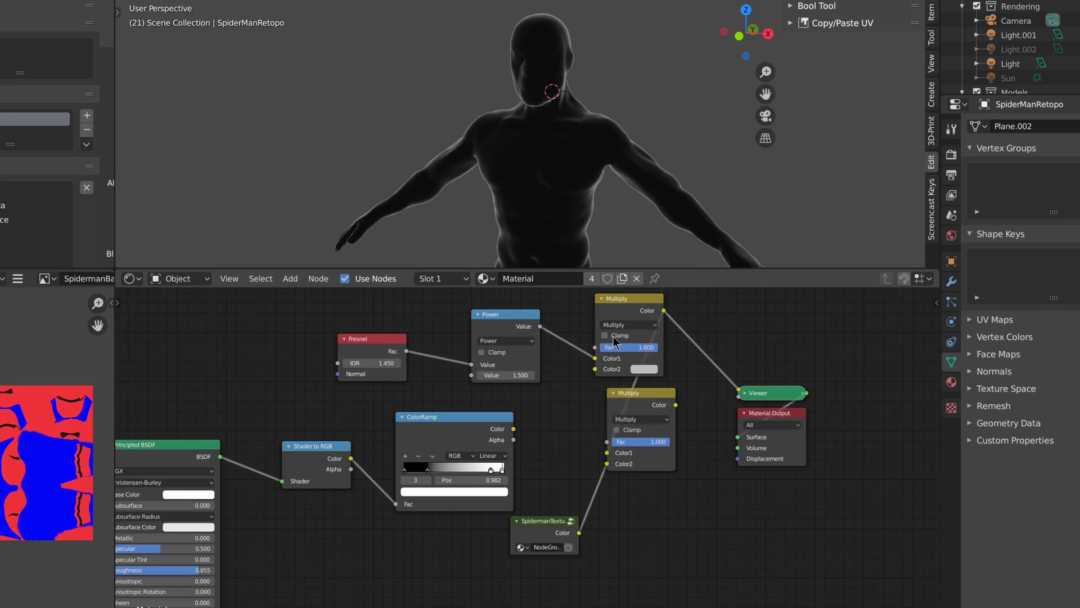
Step: Shift the Fresnel branch away from the final Multiply node, preview that node, and connect the ColorRamp colour to the duplicate's Color2
{"action": "left_click_drag", "start_coordinate": [353, 318], "coordinate": [640, 372]}
{"action": "left_click_drag", "start_coordinate": [618, 314], "coordinate": [478, 311]}
{"action": "left_click", "coordinate": [642, 409], "text": "ctrl+shift"}
{"action": "left_click_drag", "start_coordinate": [766, 417], "coordinate": [862, 400]}
{"action": "left_click_drag", "start_coordinate": [513, 428], "coordinate": [456, 367]}
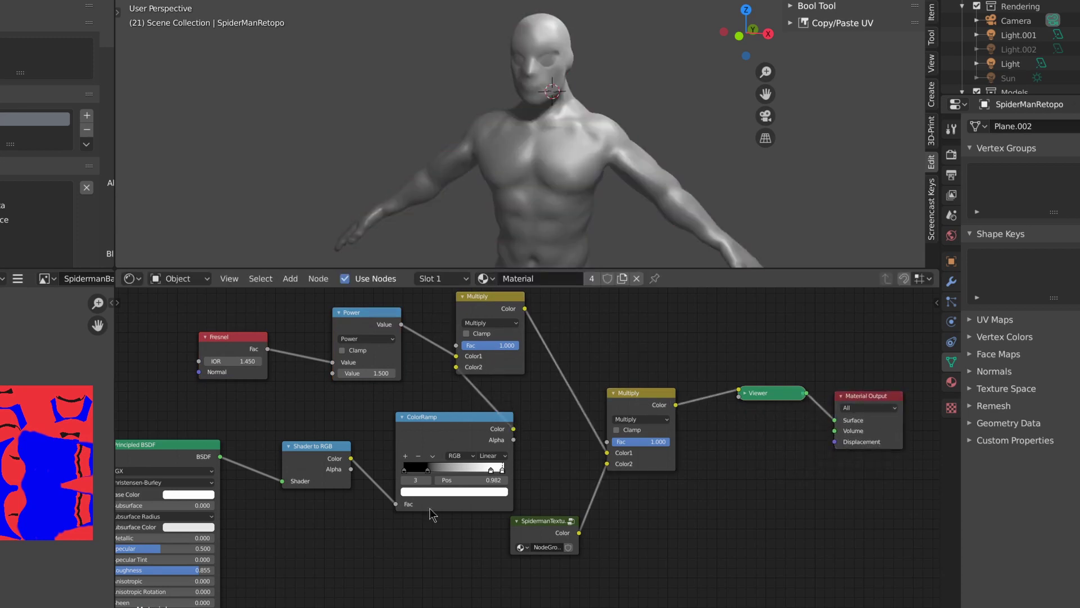
Step: Move the Principled BSDF, Shader to RGB and ColorRamp nodes back so they line up before the duplicated Multiply node
{"action": "middle_click_drag", "start_coordinate": [448, 541], "coordinate": [472, 539]}
{"action": "left_click_drag", "start_coordinate": [472, 545], "coordinate": [179, 435]}
{"action": "key", "text": "g"}
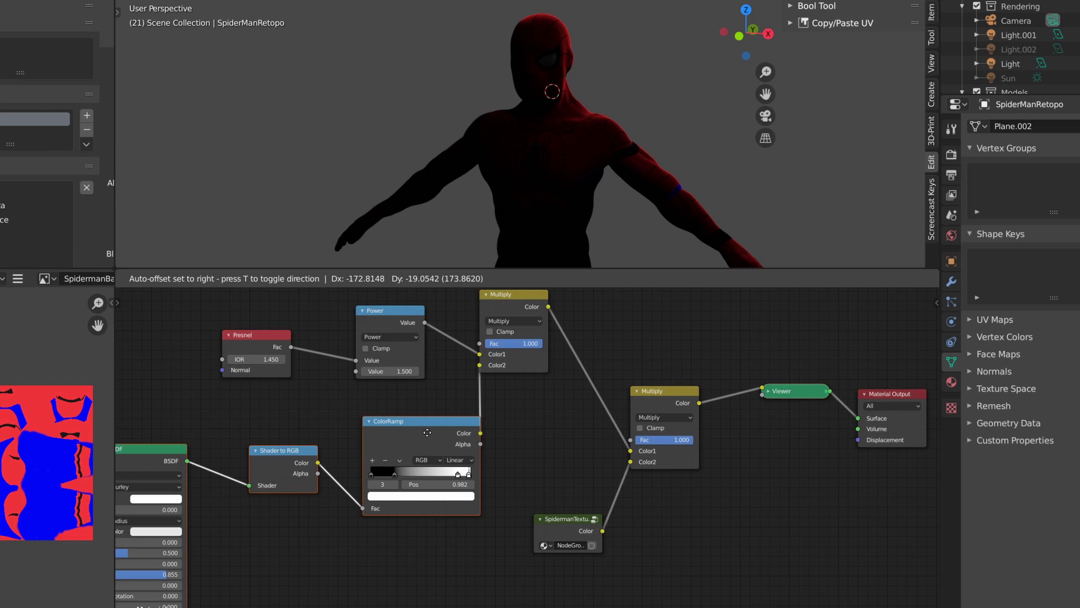
{"action": "left_click", "coordinate": [402, 419]}
{"action": "middle_click_drag", "start_coordinate": [465, 404], "coordinate": [510, 435]}
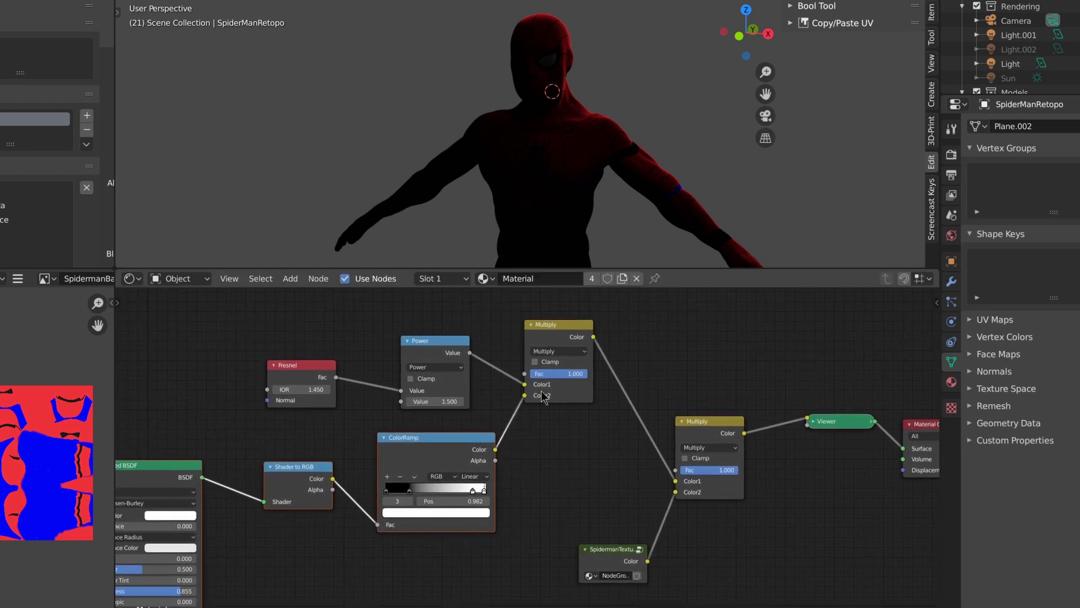
Step: Change the blending mode of the mix node joining the Fresnel and ColorRamp branches to Add, and check the shaded model
{"action": "left_click", "coordinate": [547, 352]}
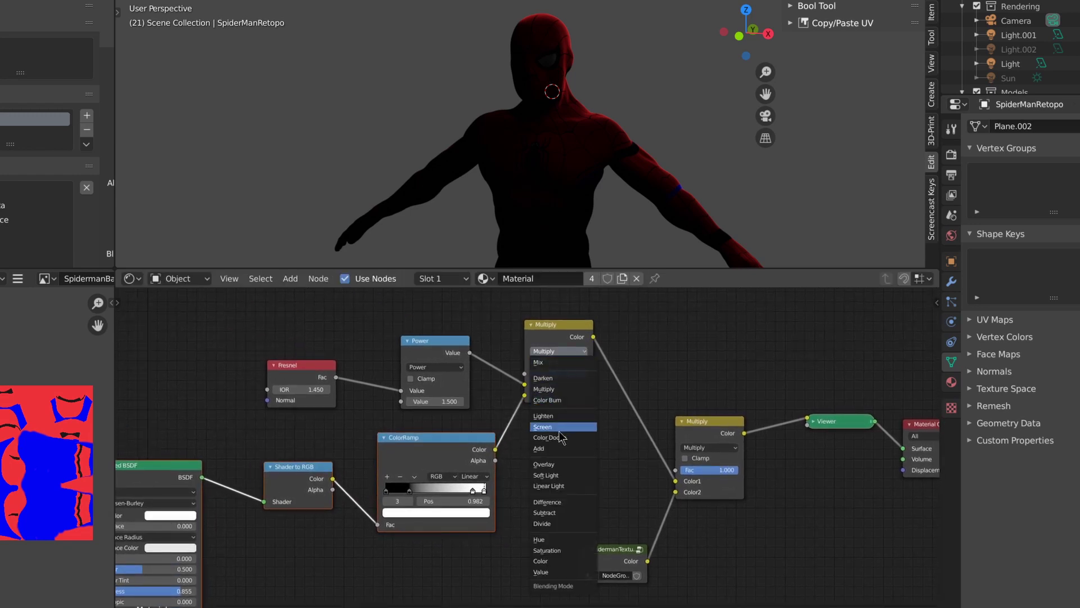
{"action": "left_click", "coordinate": [552, 449]}
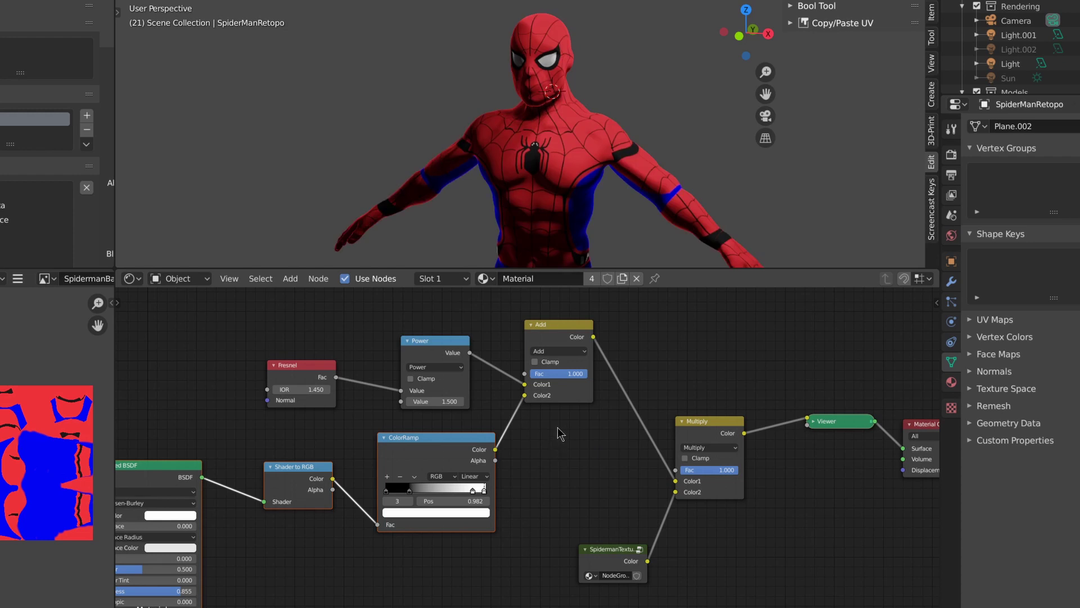
{"action": "middle_click_drag", "start_coordinate": [540, 213], "coordinate": [626, 192]}
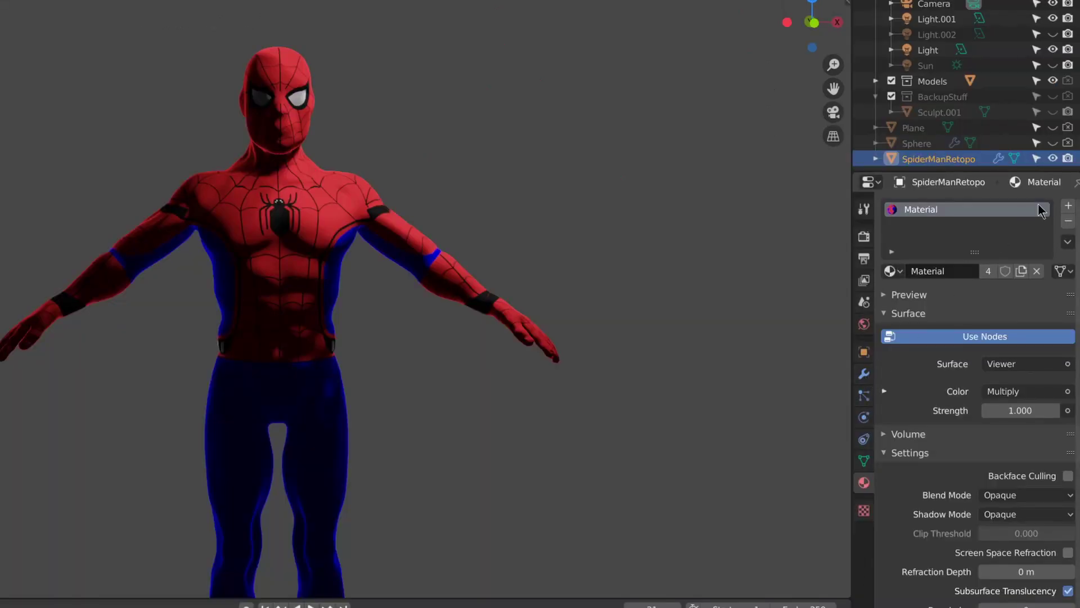
Step: Add a second material slot to SpiderManRetopo with a new material named Outline
{"action": "left_click", "coordinate": [1069, 205]}
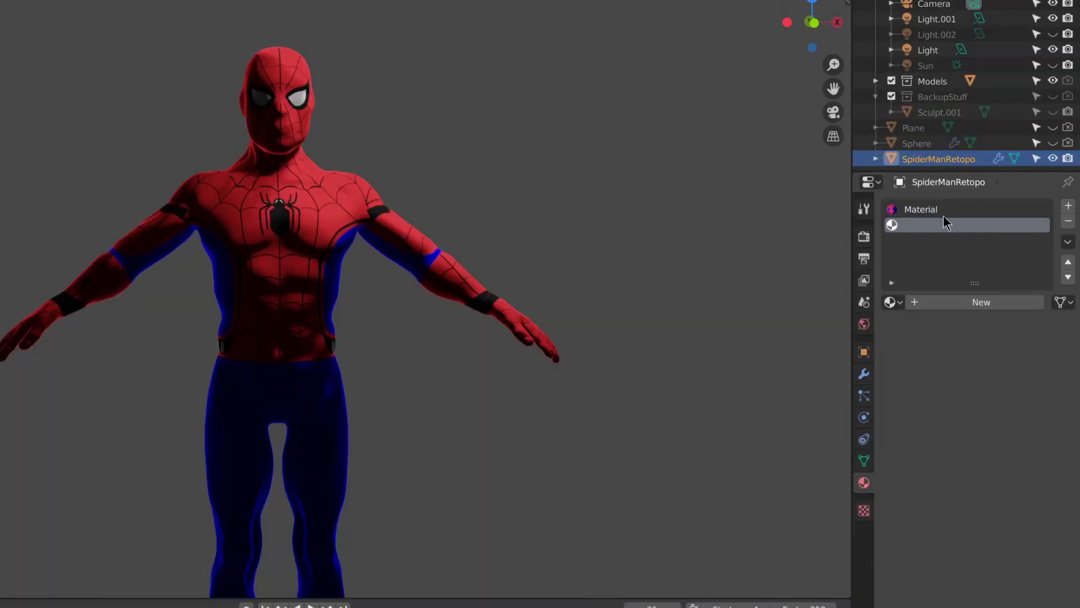
{"action": "left_click", "coordinate": [947, 302]}
{"action": "double_click", "coordinate": [927, 225]}
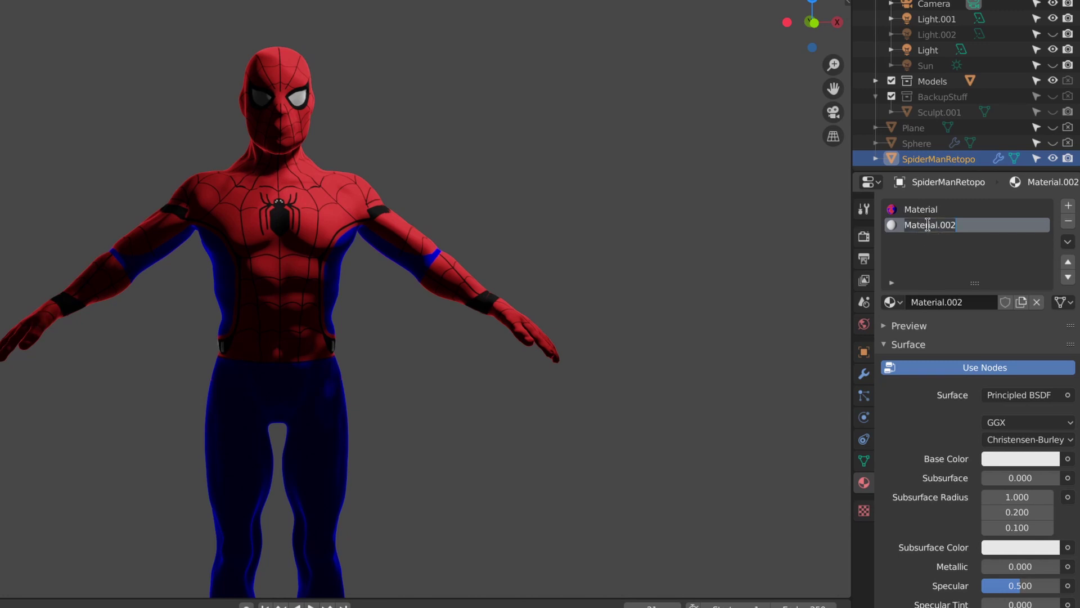
{"action": "type", "text": "Outline"}
{"action": "key", "text": "Return"}
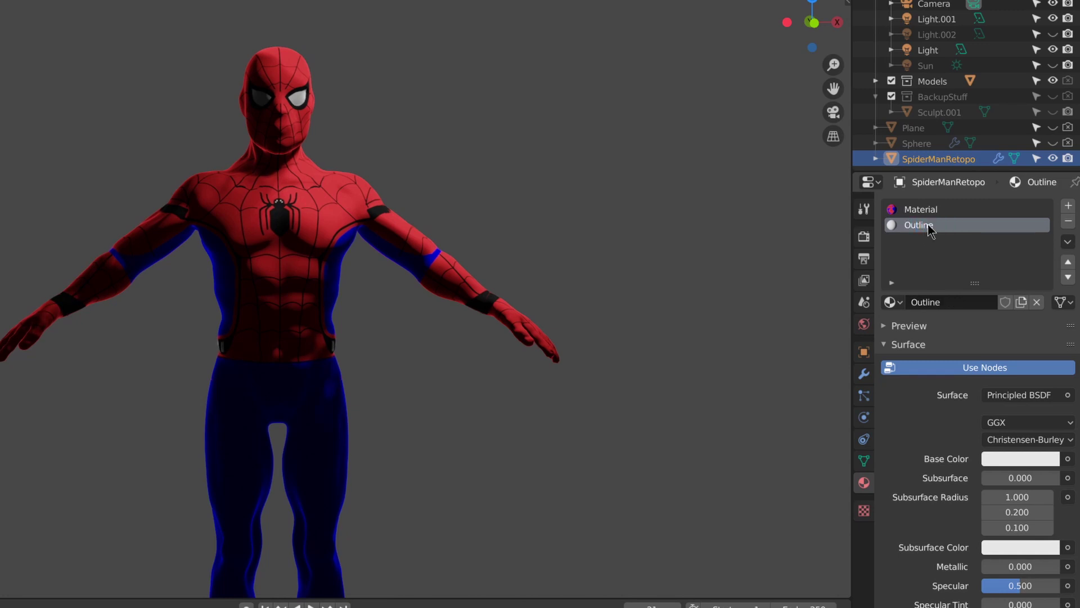
Step: Remove the Principled BSDF surface shader from the Outline material
{"action": "left_click", "coordinate": [995, 461]}
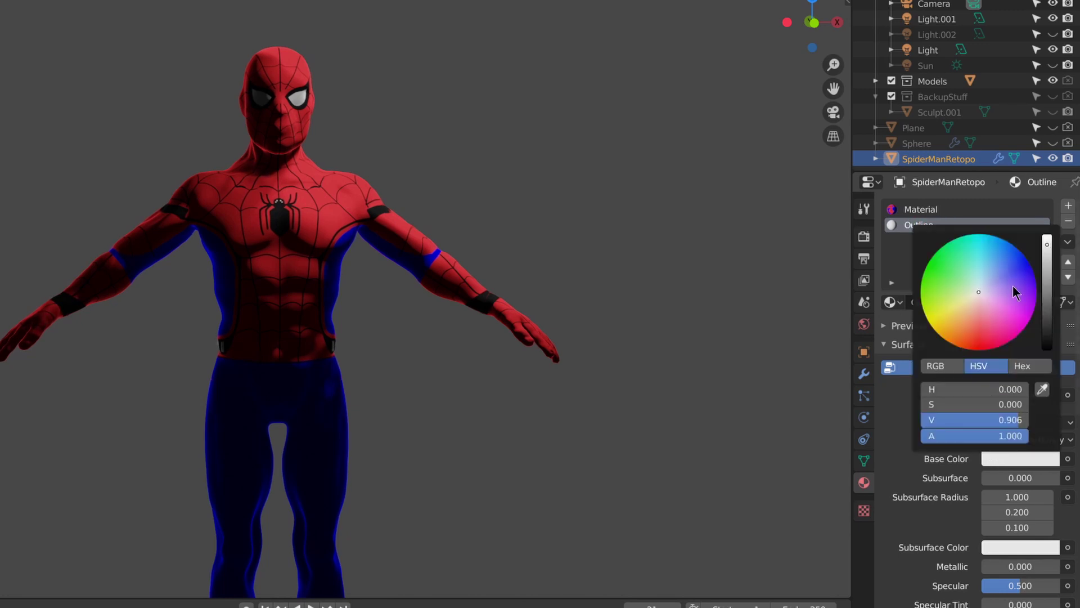
{"action": "left_click", "coordinate": [1026, 395]}
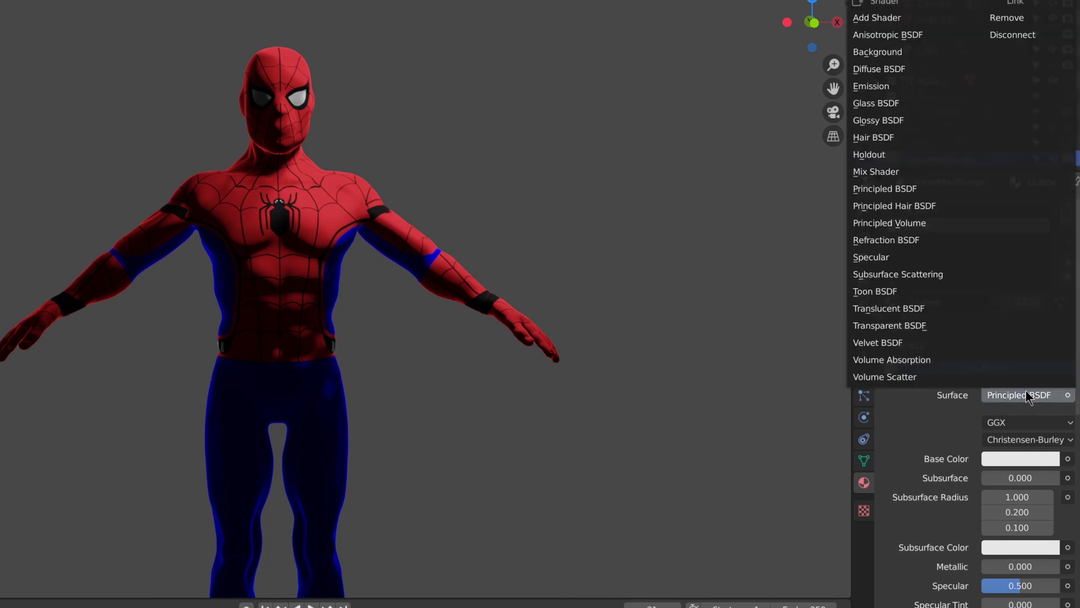
{"action": "left_click", "coordinate": [1018, 21]}
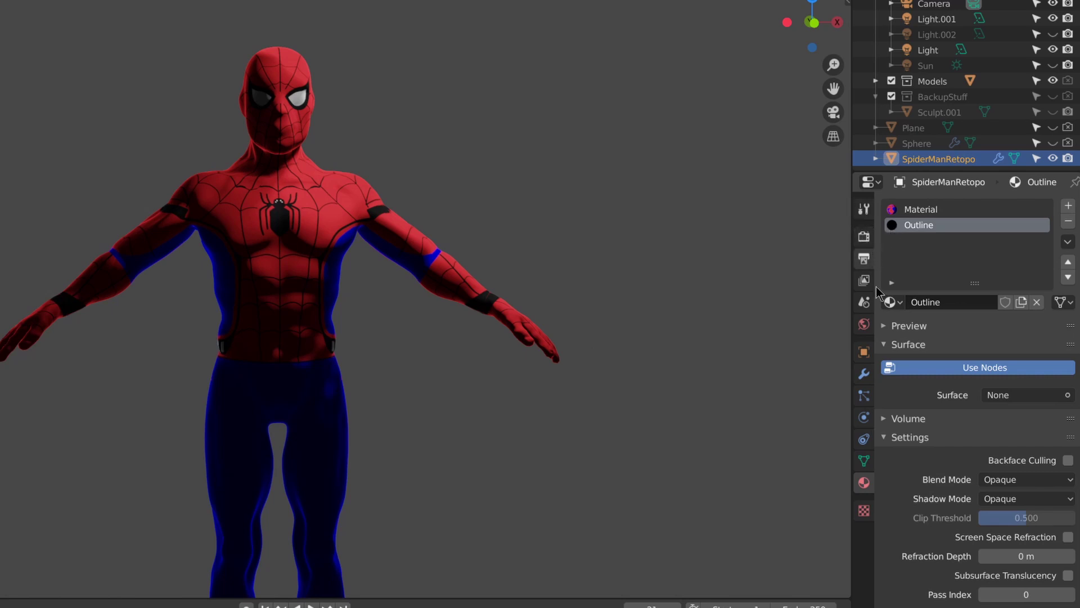
Step: Add a Solidify modifier to SpiderManRetopo and set its thickness to -0.17 m
{"action": "left_click", "coordinate": [863, 373]}
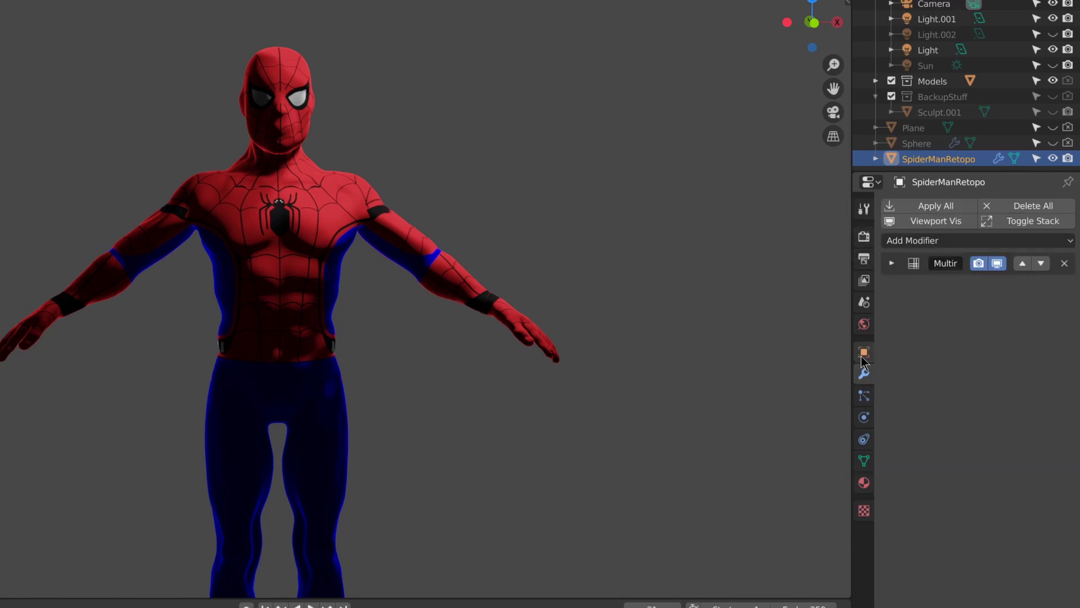
{"action": "left_click", "coordinate": [910, 241]}
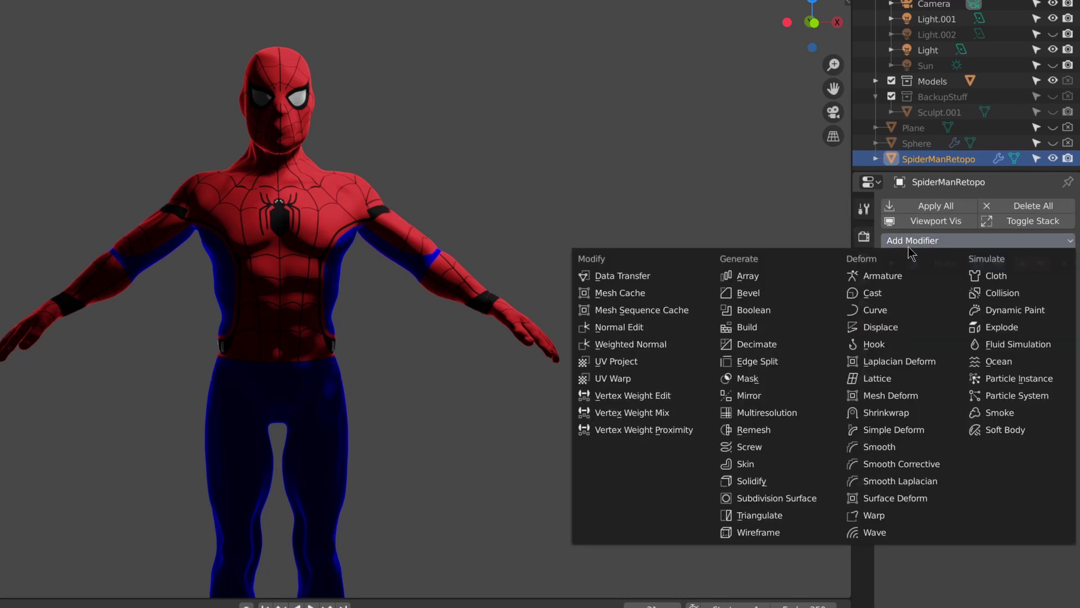
{"action": "left_click", "coordinate": [752, 481]}
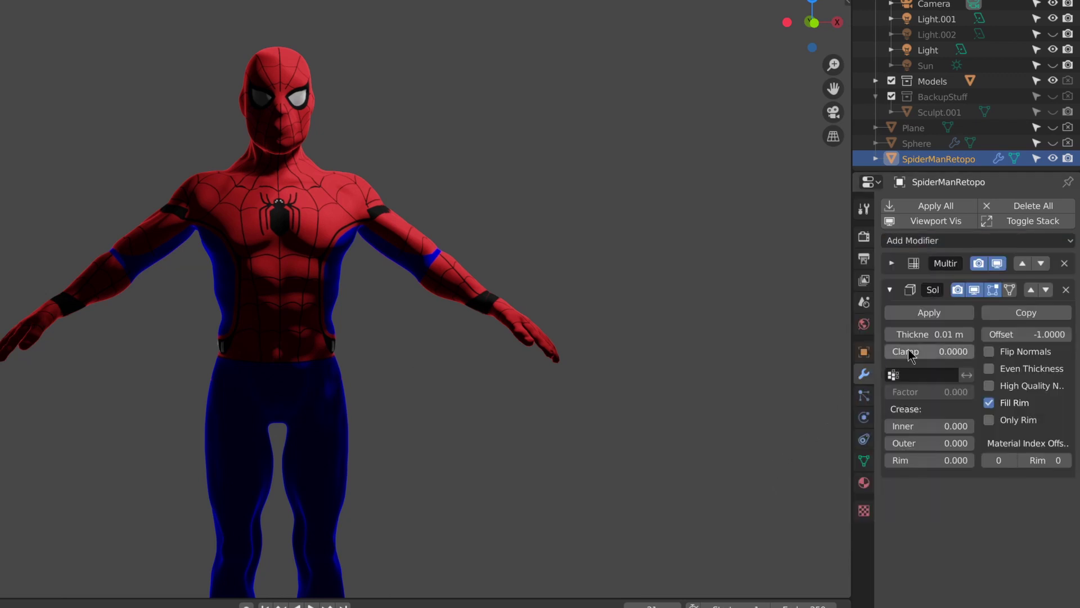
{"action": "left_click_drag", "start_coordinate": [913, 335], "coordinate": [910, 334]}
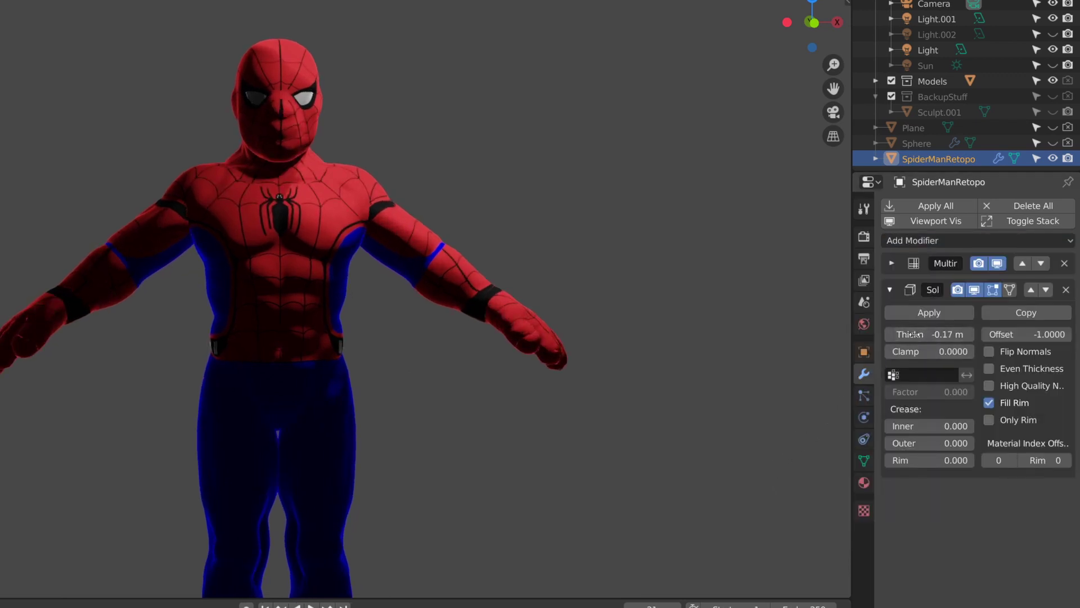
Step: Enable Flip Normals, disable Fill Rim and set the material index offset to 1 on the Solidify modifier
{"action": "left_click", "coordinate": [864, 483]}
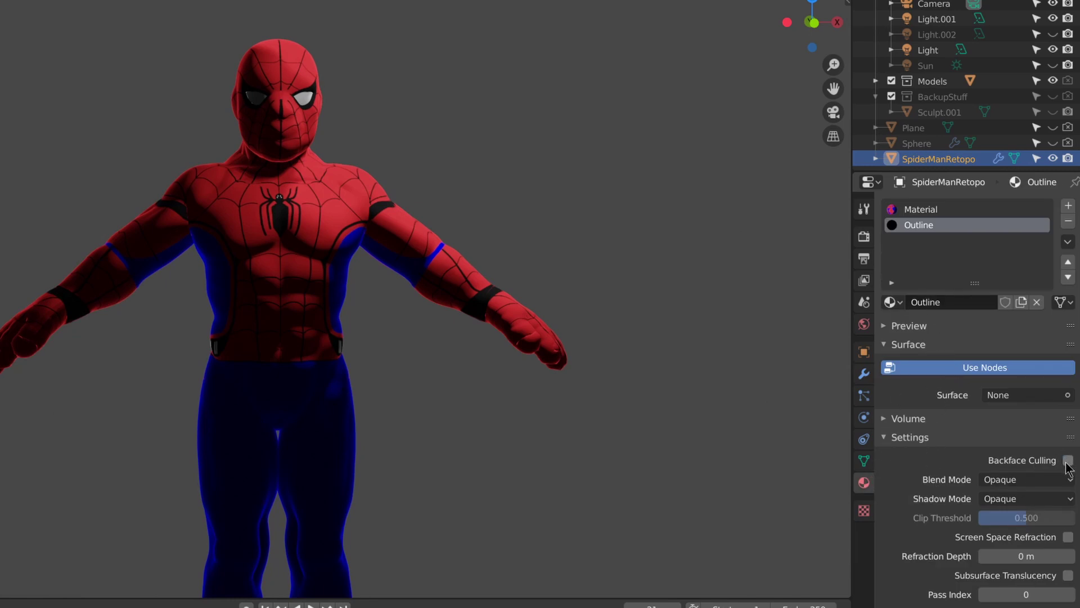
{"action": "left_click", "coordinate": [864, 374]}
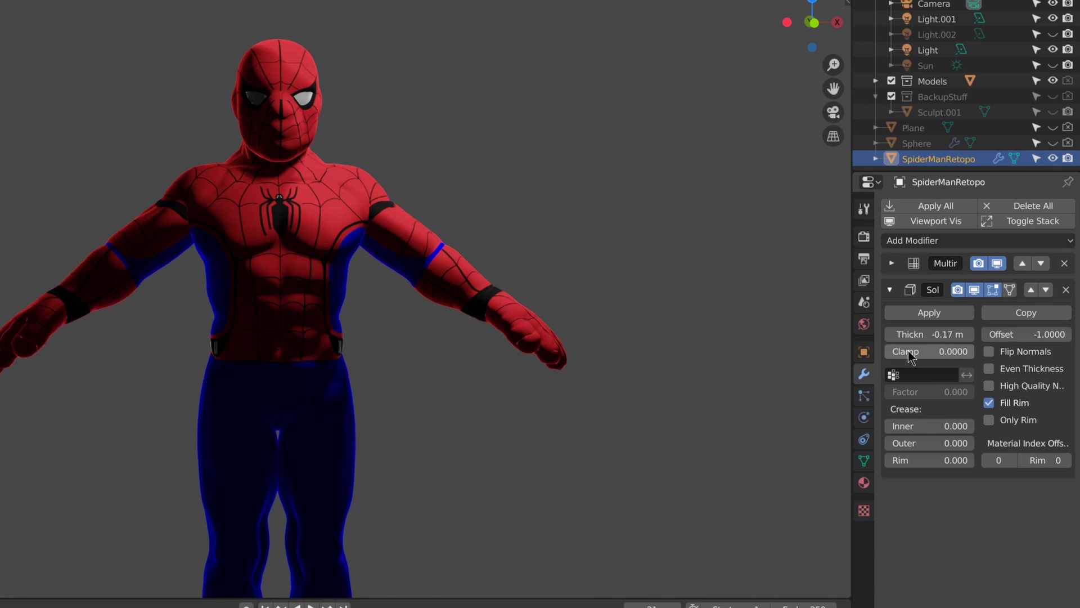
{"action": "left_click", "coordinate": [988, 353]}
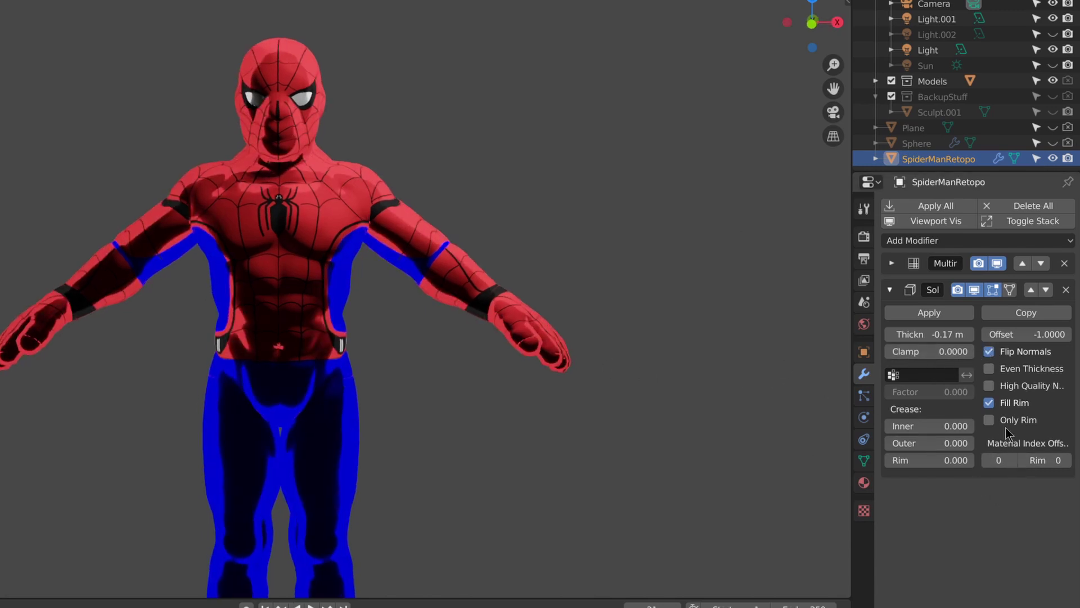
{"action": "left_click", "coordinate": [989, 403]}
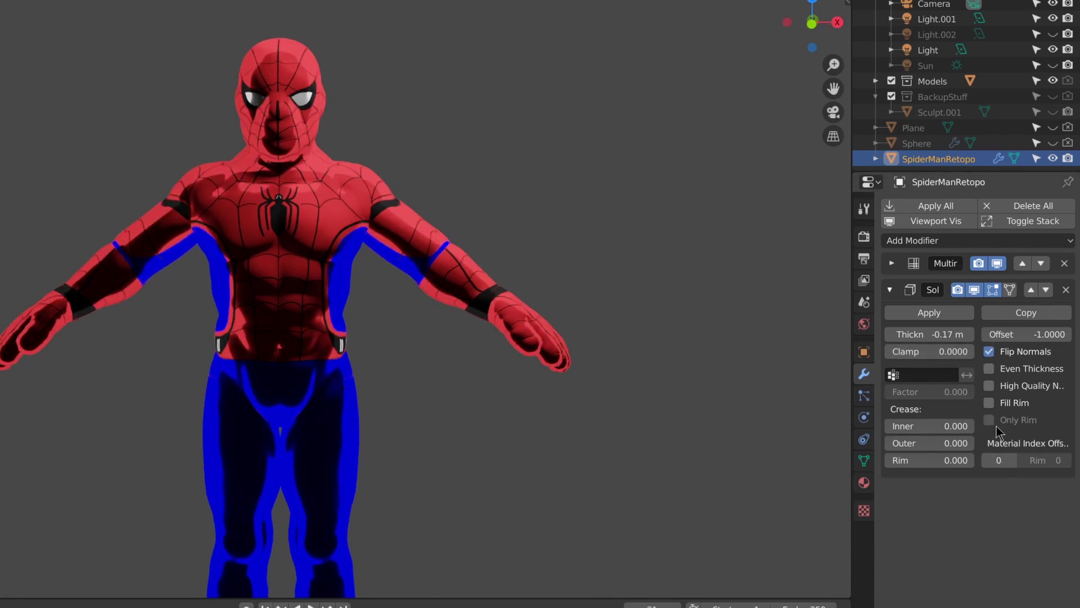
{"action": "left_click", "coordinate": [1013, 460]}
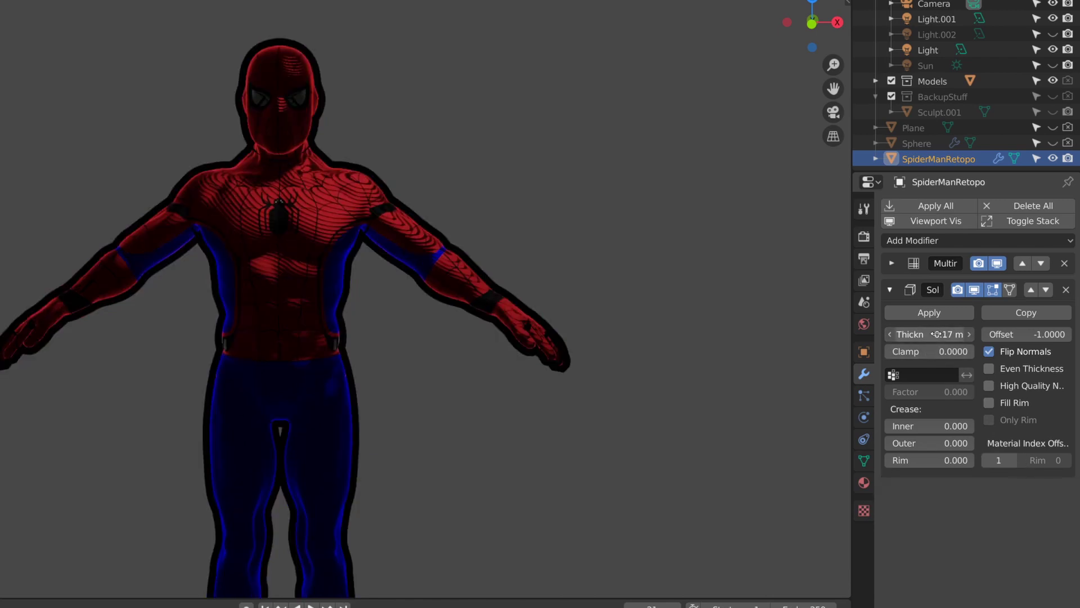
Step: Adjust the Solidify thickness to -0.03 m for a thin outline, checking the model up close and from farther away
{"action": "left_click_drag", "start_coordinate": [935, 335], "coordinate": [947, 334]}
{"action": "middle_click_drag", "start_coordinate": [565, 369], "coordinate": [503, 365]}
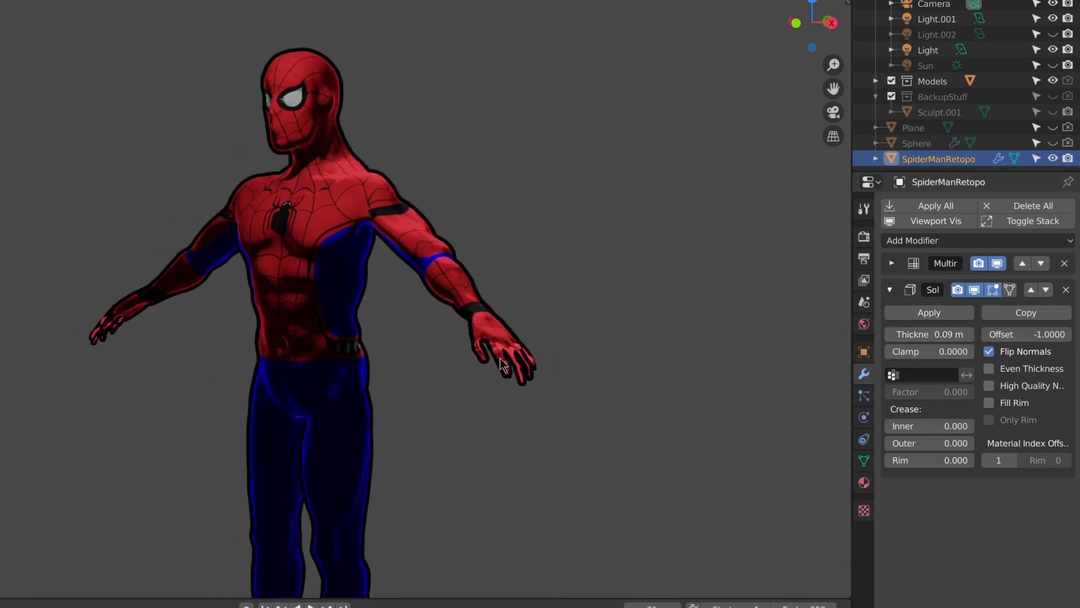
{"action": "scroll", "coordinate": [575, 253], "scroll_direction": "up", "scroll_amount": 5}
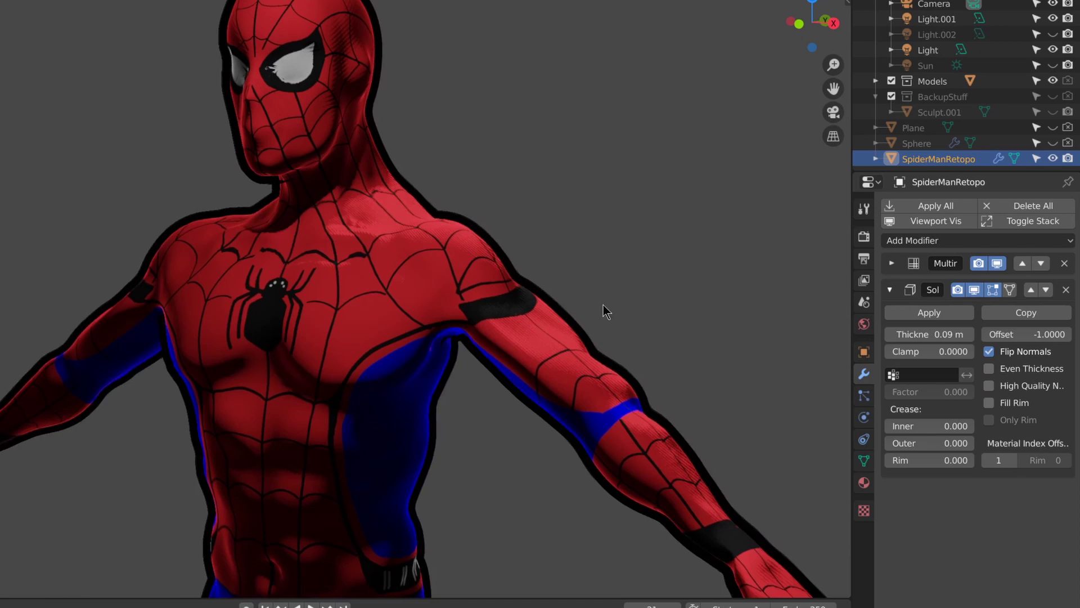
{"action": "middle_click_drag", "start_coordinate": [604, 305], "coordinate": [637, 366], "text": "shift"}
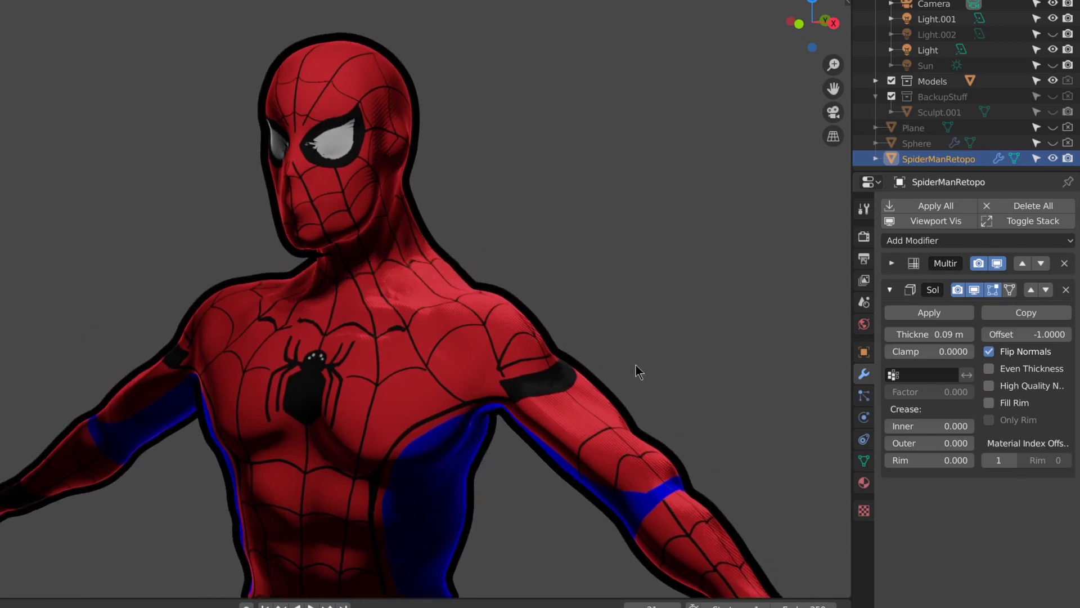
{"action": "left_click", "coordinate": [890, 334]}
{"action": "left_click", "coordinate": [890, 334]}
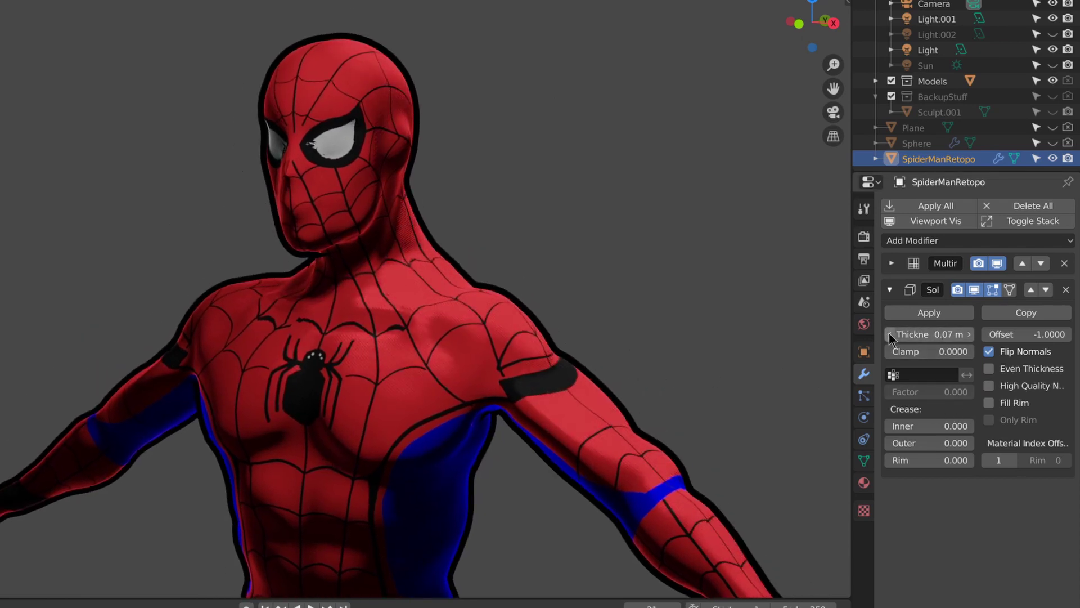
{"action": "left_click_drag", "start_coordinate": [889, 333], "coordinate": [867, 333]}
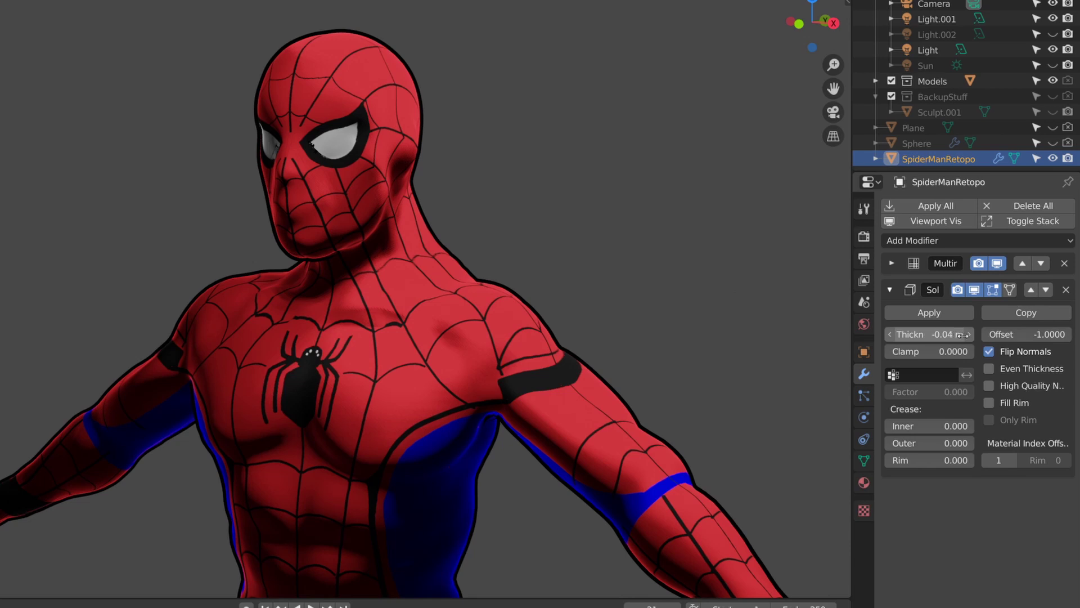
{"action": "left_click", "coordinate": [969, 334]}
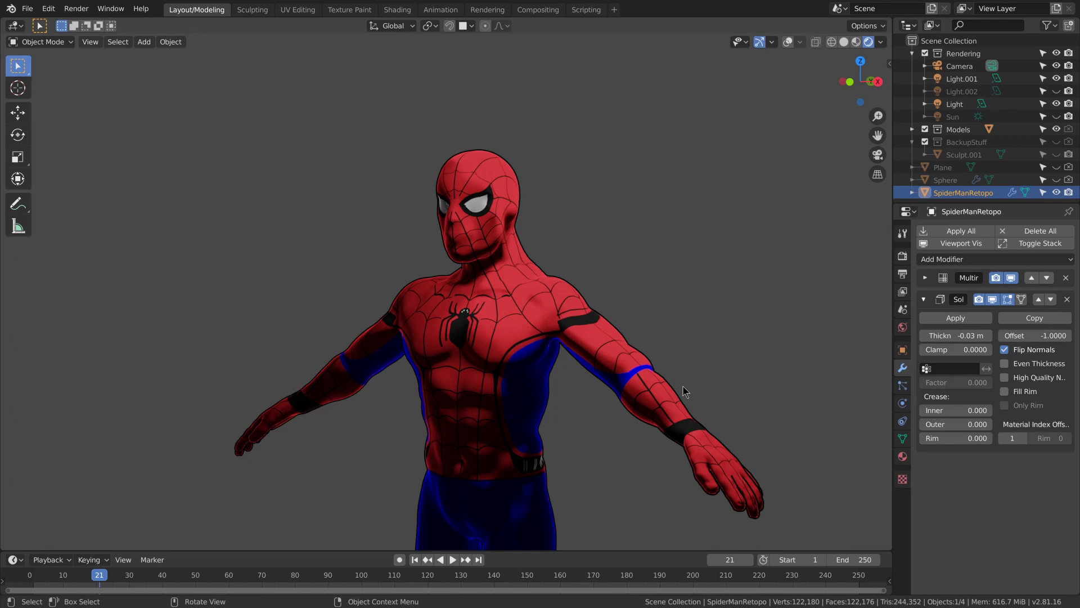
{"action": "scroll", "coordinate": [560, 349], "scroll_direction": "down", "scroll_amount": 5}
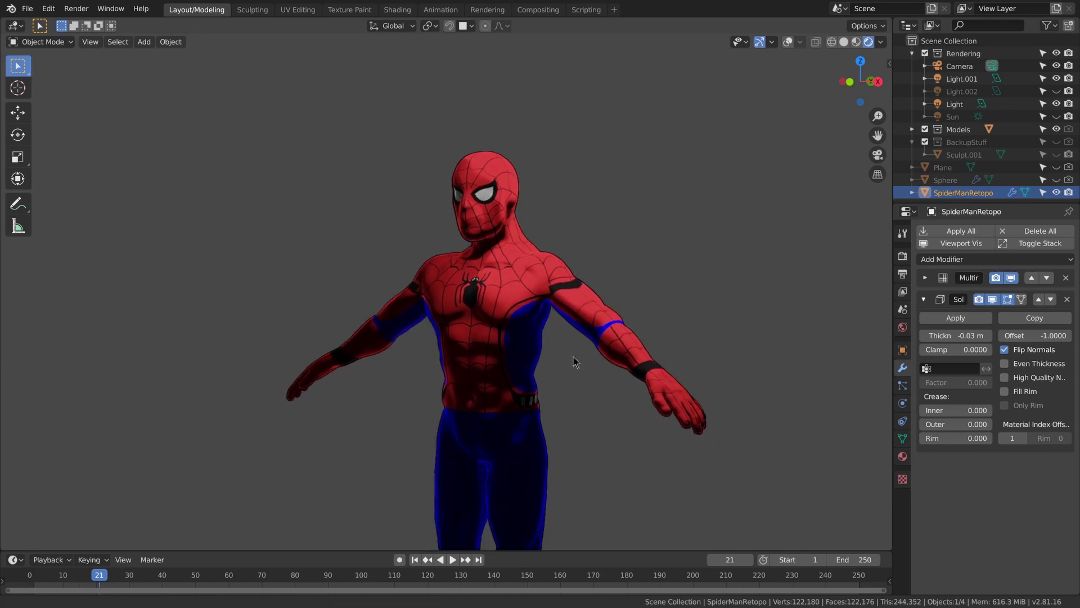